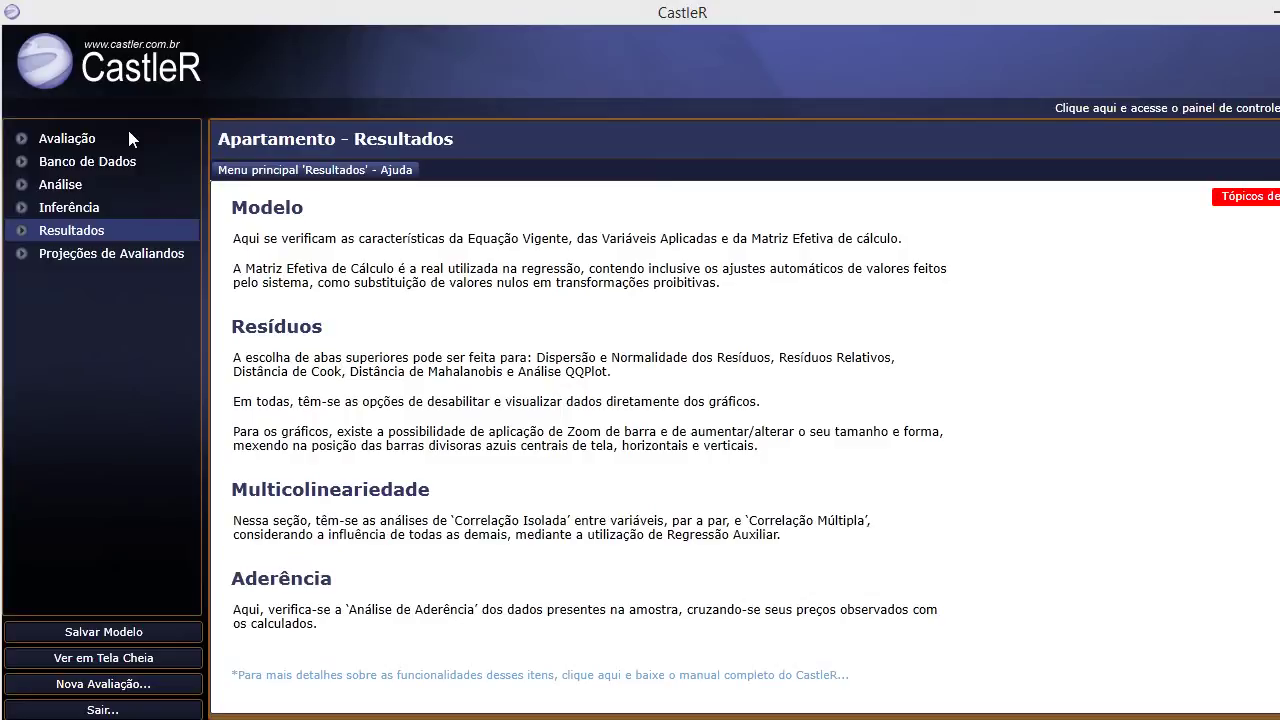
- Open the Bivariável analysis under Análise and adjust the divider between the data table and the chart
{"action": "left_click", "coordinate": [55, 186]}
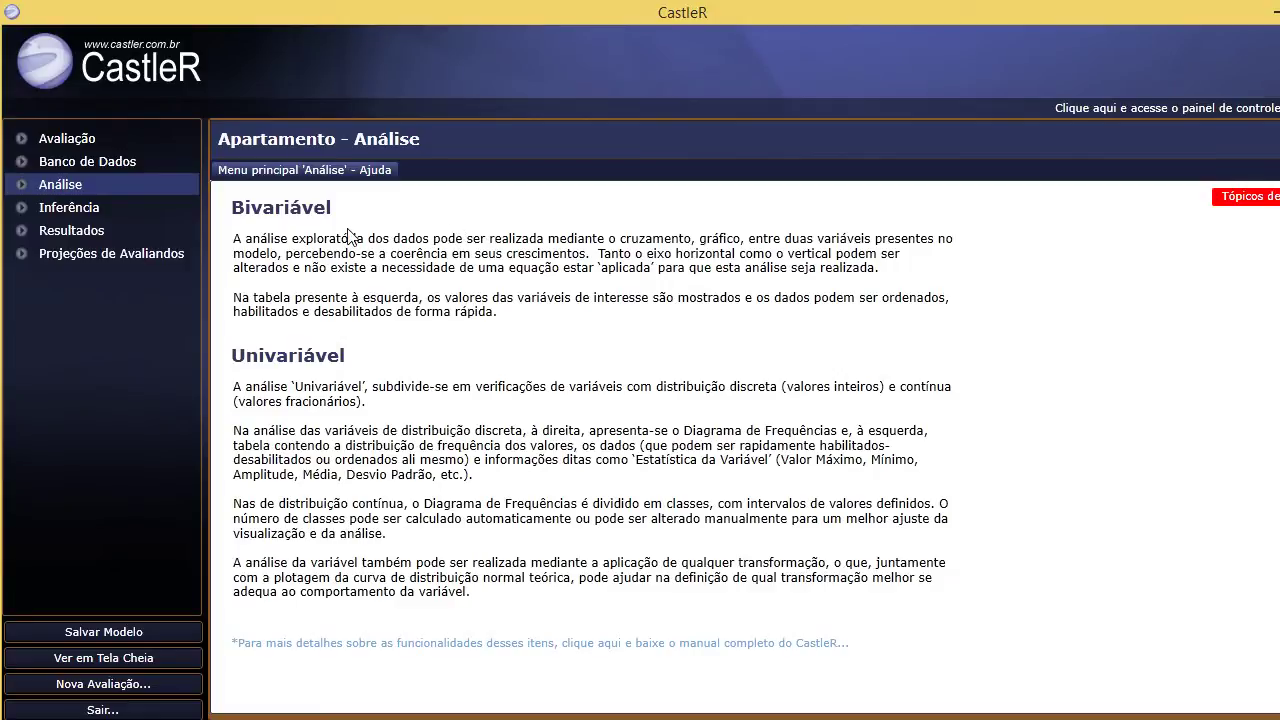
{"action": "left_click", "coordinate": [22, 186]}
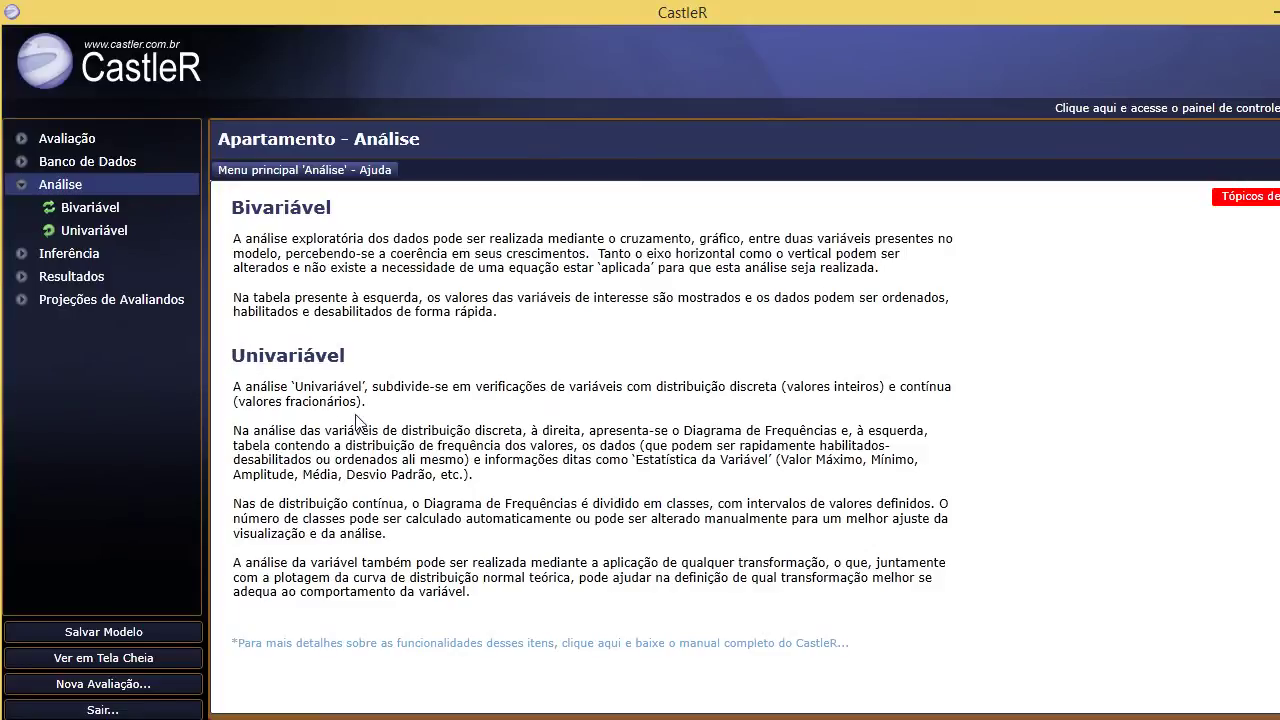
{"action": "left_click", "coordinate": [112, 210]}
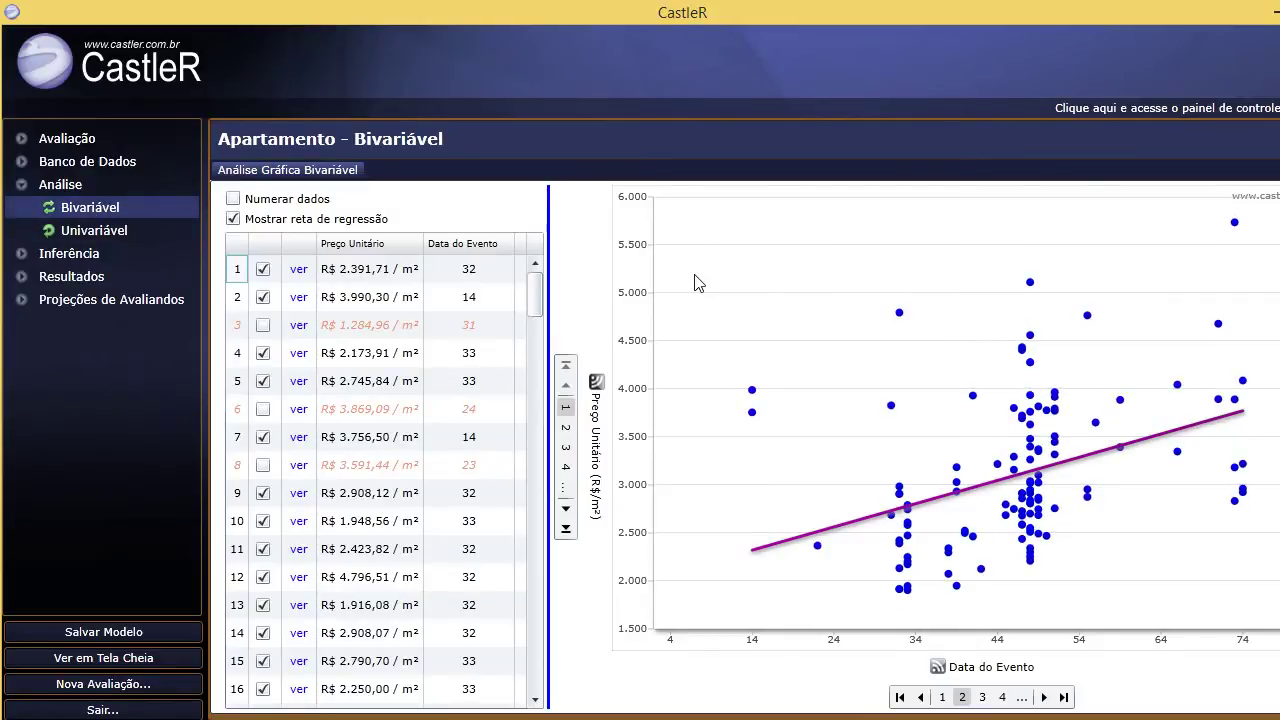
{"action": "left_click_drag", "start_coordinate": [549, 300], "coordinate": [720, 298]}
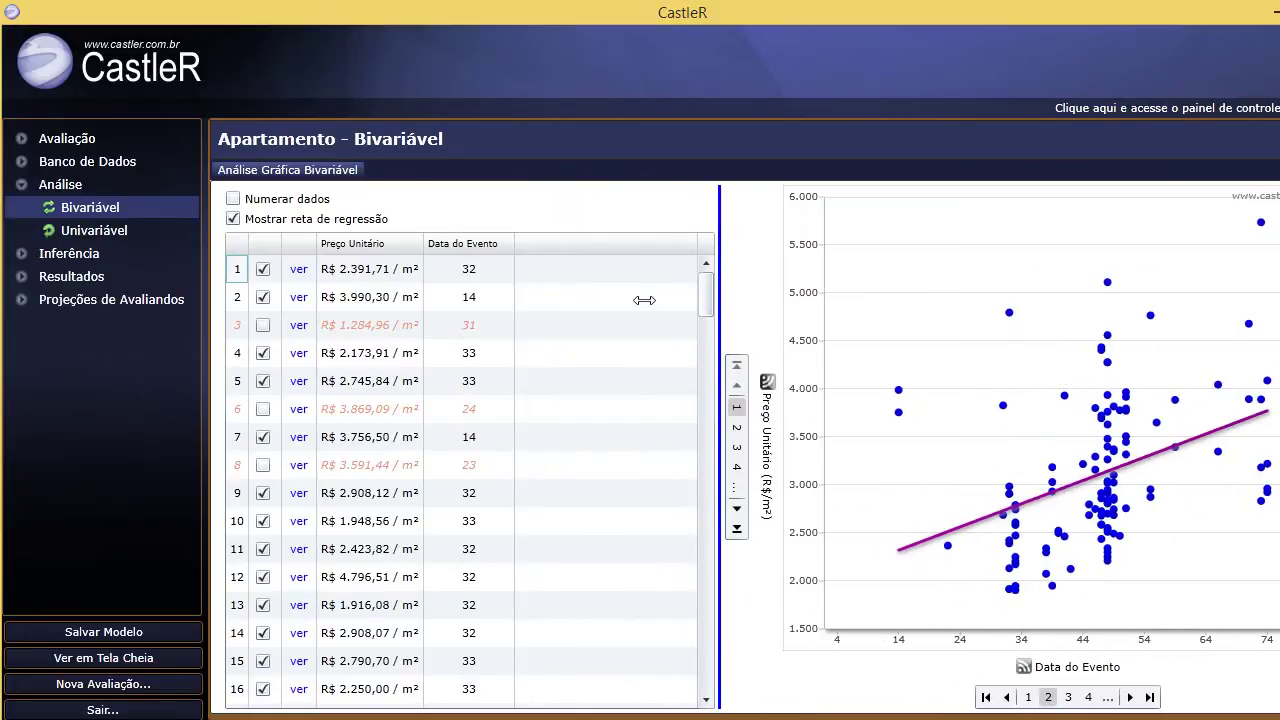
{"action": "left_click_drag", "start_coordinate": [583, 304], "coordinate": [538, 309]}
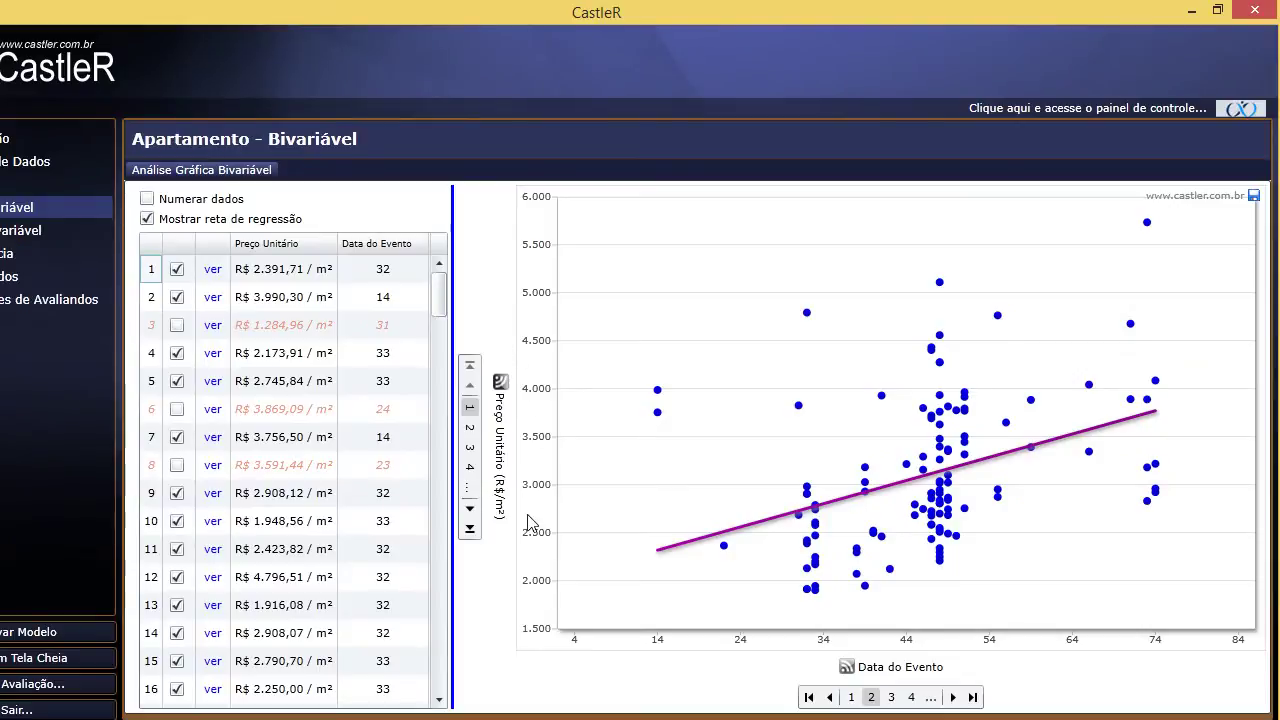
- Browse the vertical-axis variables through Data do Evento, Renda IBGE 2010 and Tipo do Negócio, returning to Preço Unitário
{"action": "left_click", "coordinate": [471, 510]}
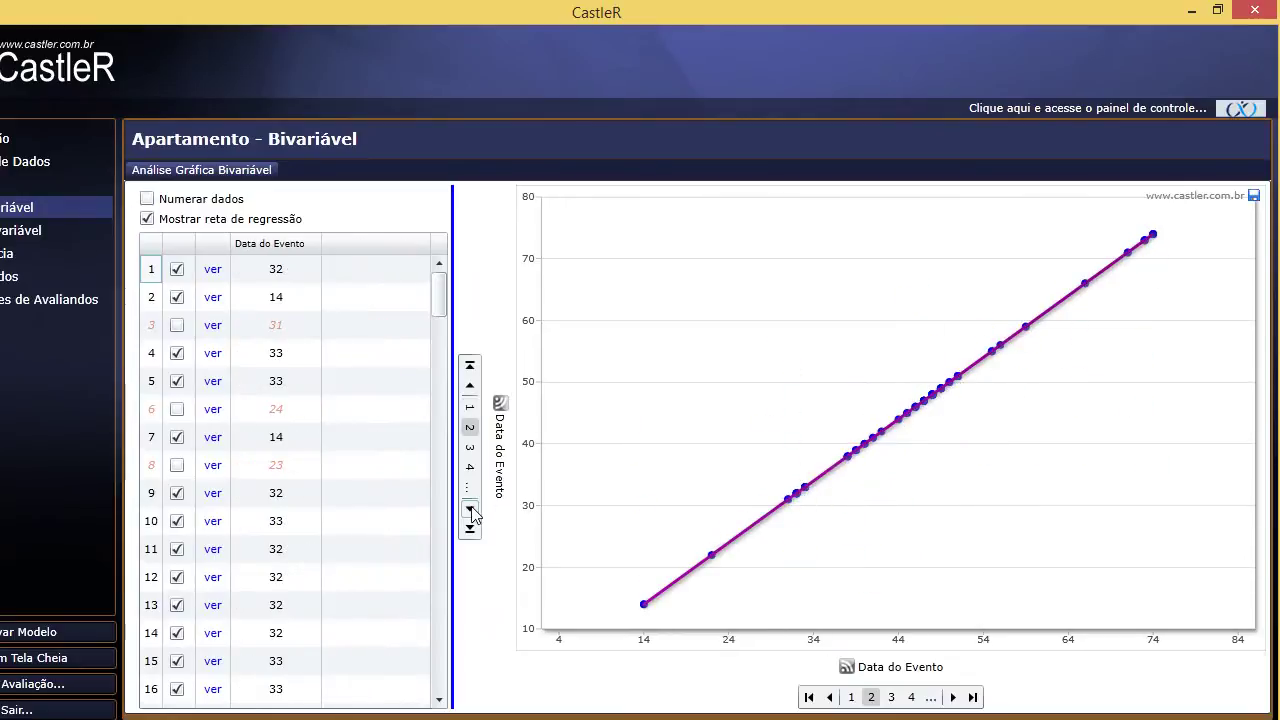
{"action": "left_click", "coordinate": [471, 510]}
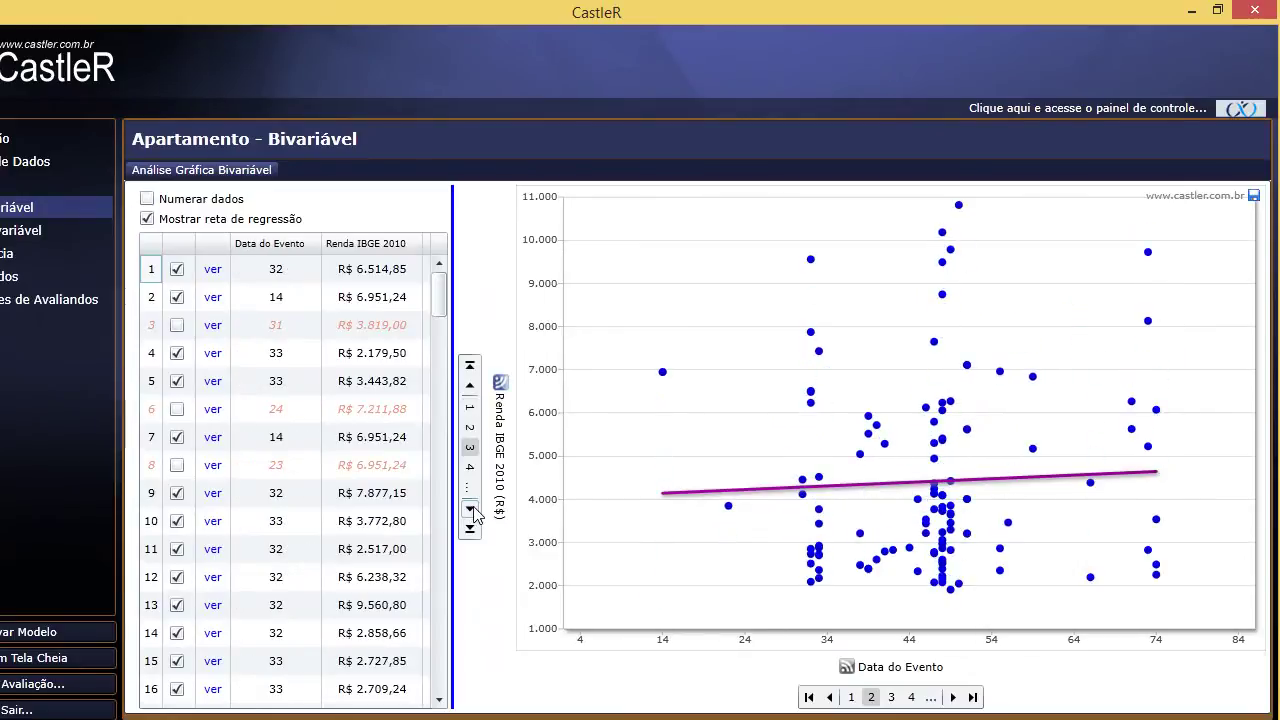
{"action": "left_click", "coordinate": [472, 511]}
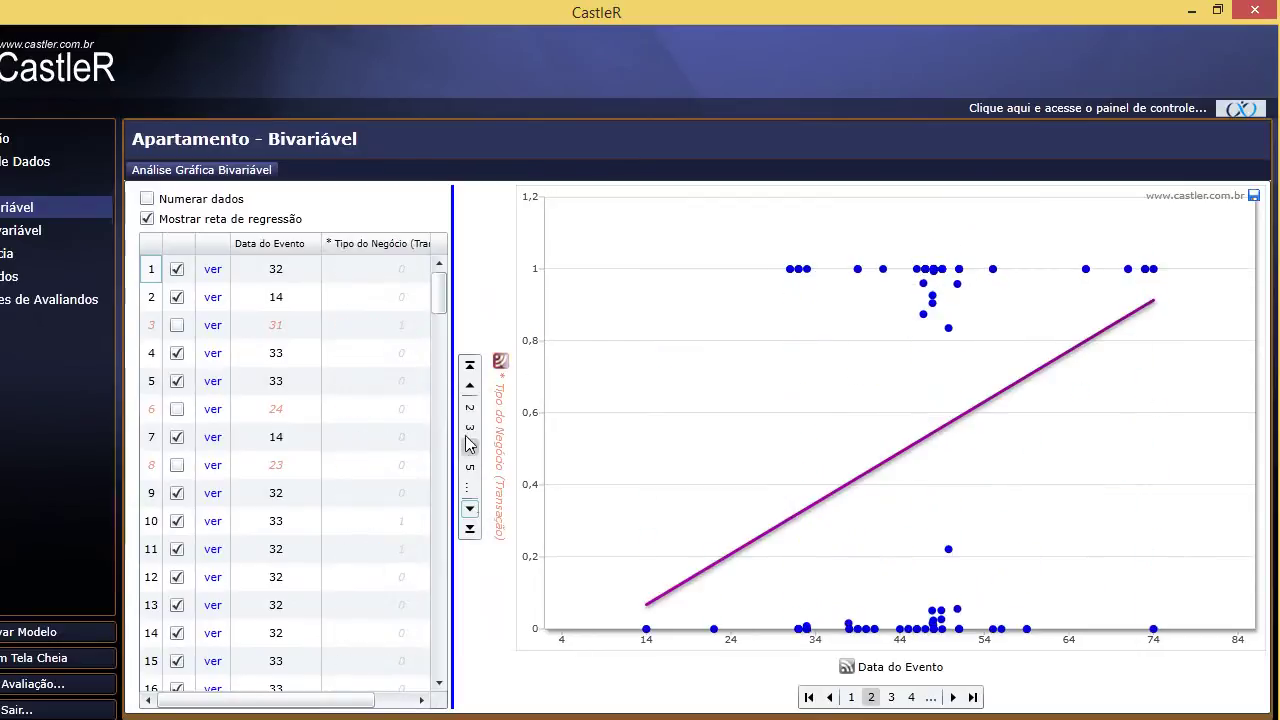
{"action": "left_click", "coordinate": [471, 388]}
{"action": "left_click", "coordinate": [471, 389]}
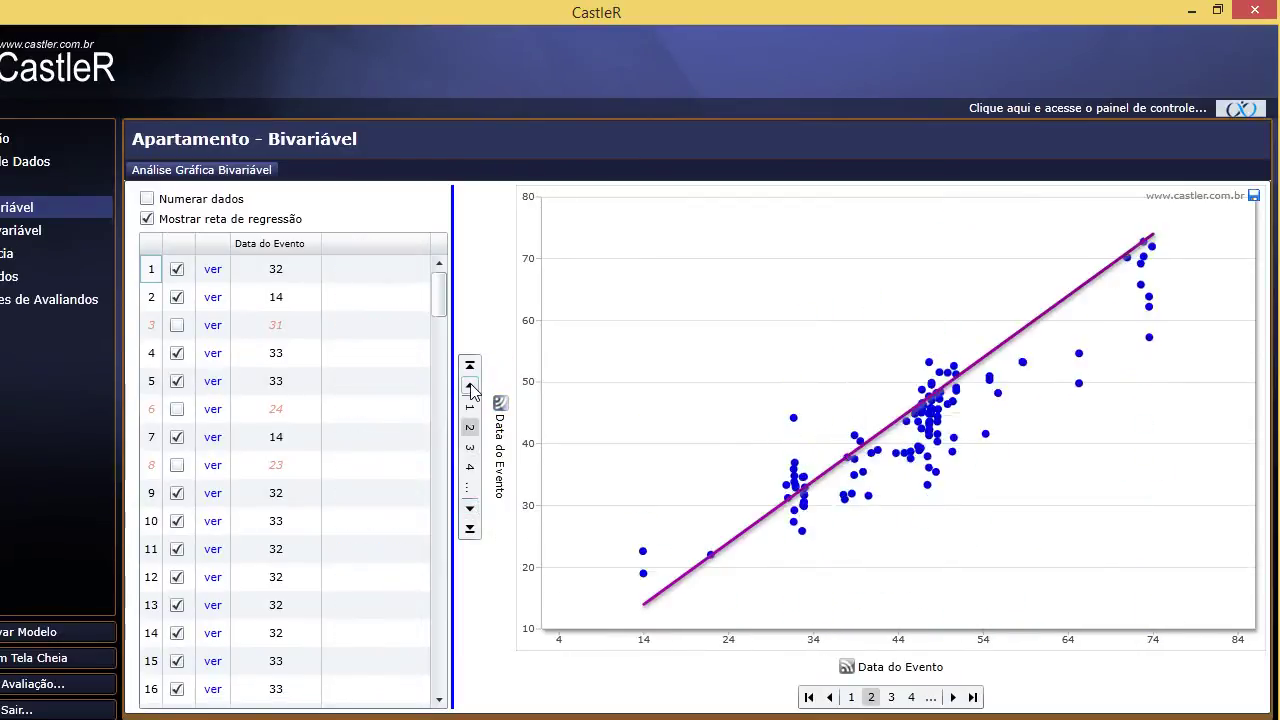
{"action": "left_click", "coordinate": [471, 389]}
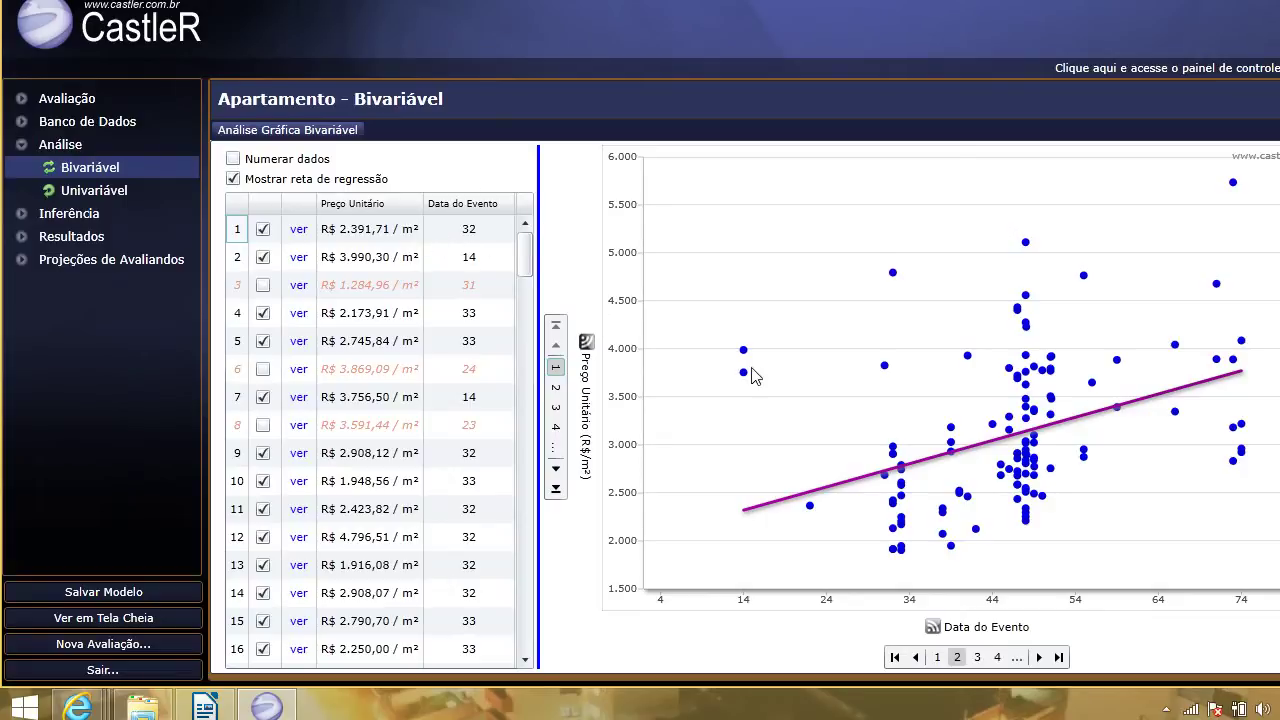
- Disable and re-enable data item 1 several times to compare its effect on its chart point and the regression line
{"action": "left_click", "coordinate": [265, 235]}
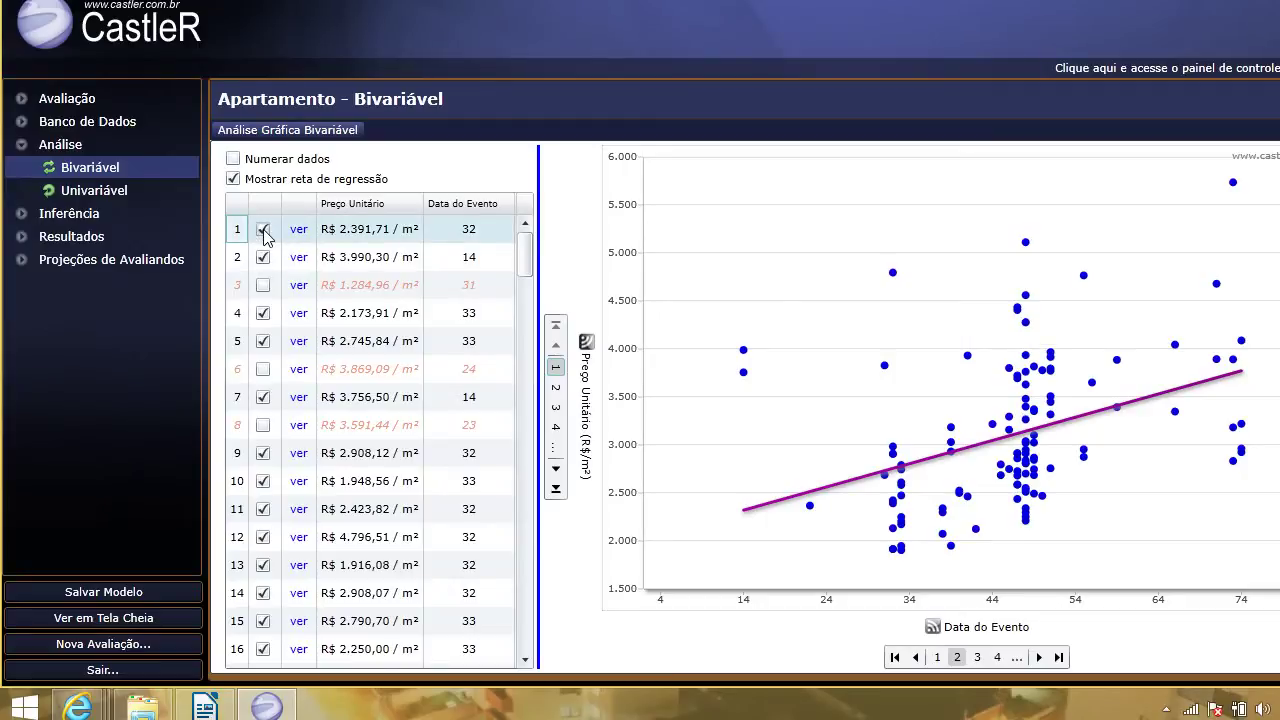
{"action": "left_click", "coordinate": [265, 235]}
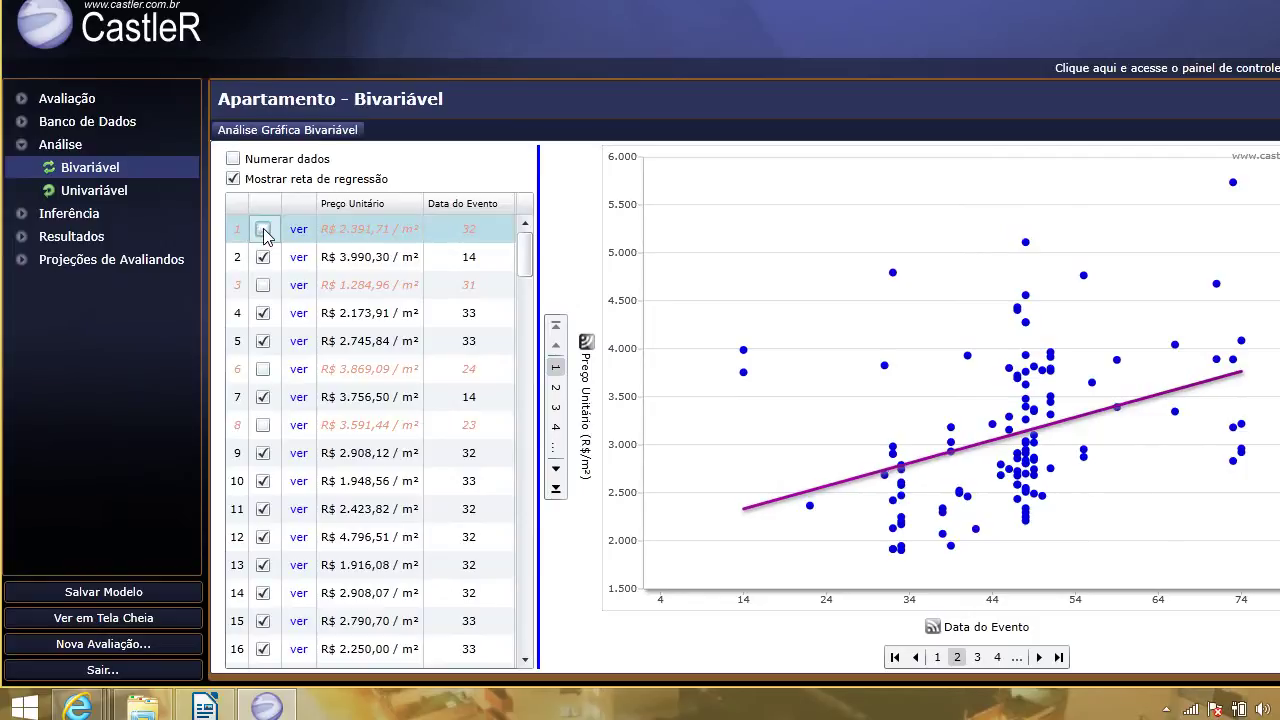
{"action": "left_click", "coordinate": [265, 235]}
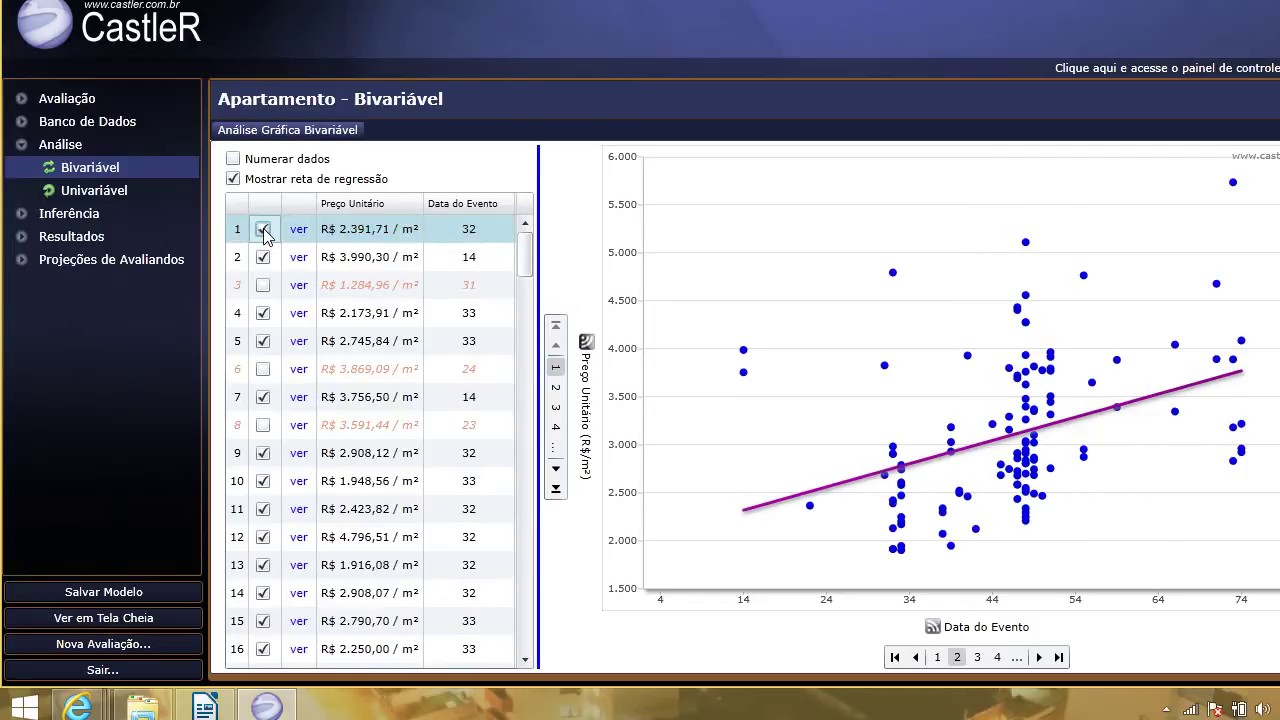
{"action": "left_click", "coordinate": [265, 235]}
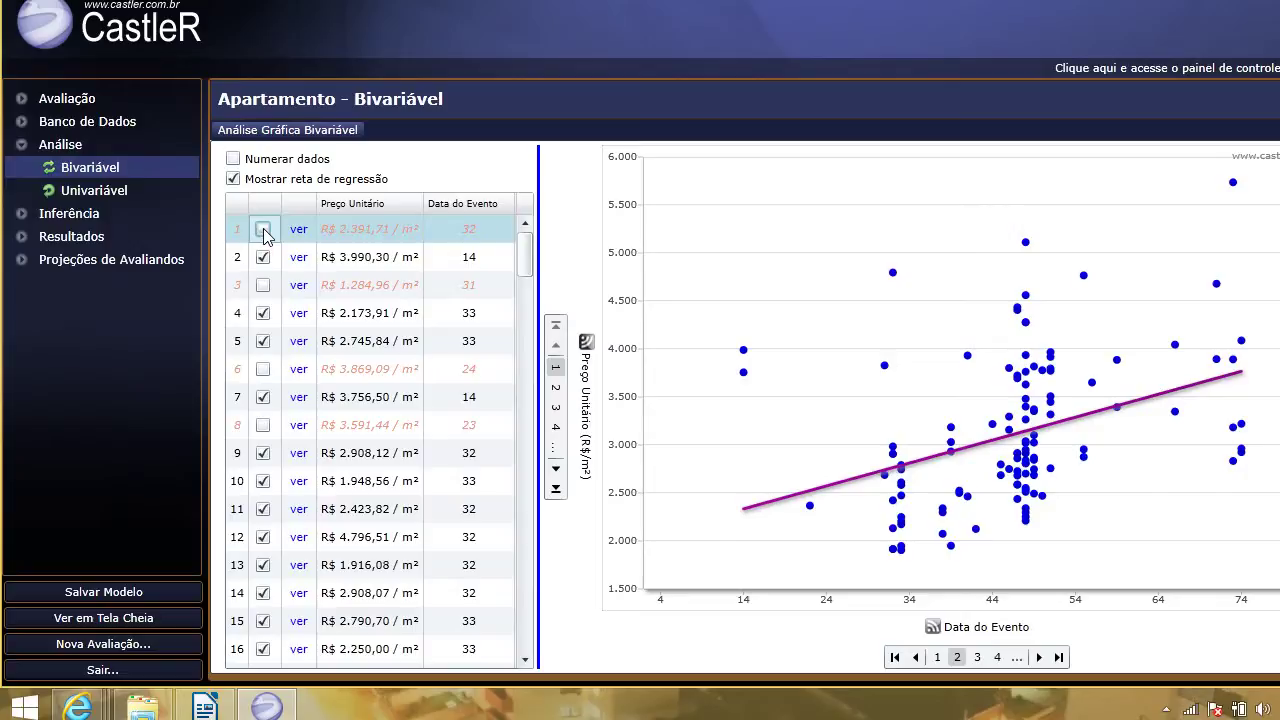
{"action": "left_click", "coordinate": [265, 232]}
{"action": "mouse_move", "coordinate": [896, 510]}
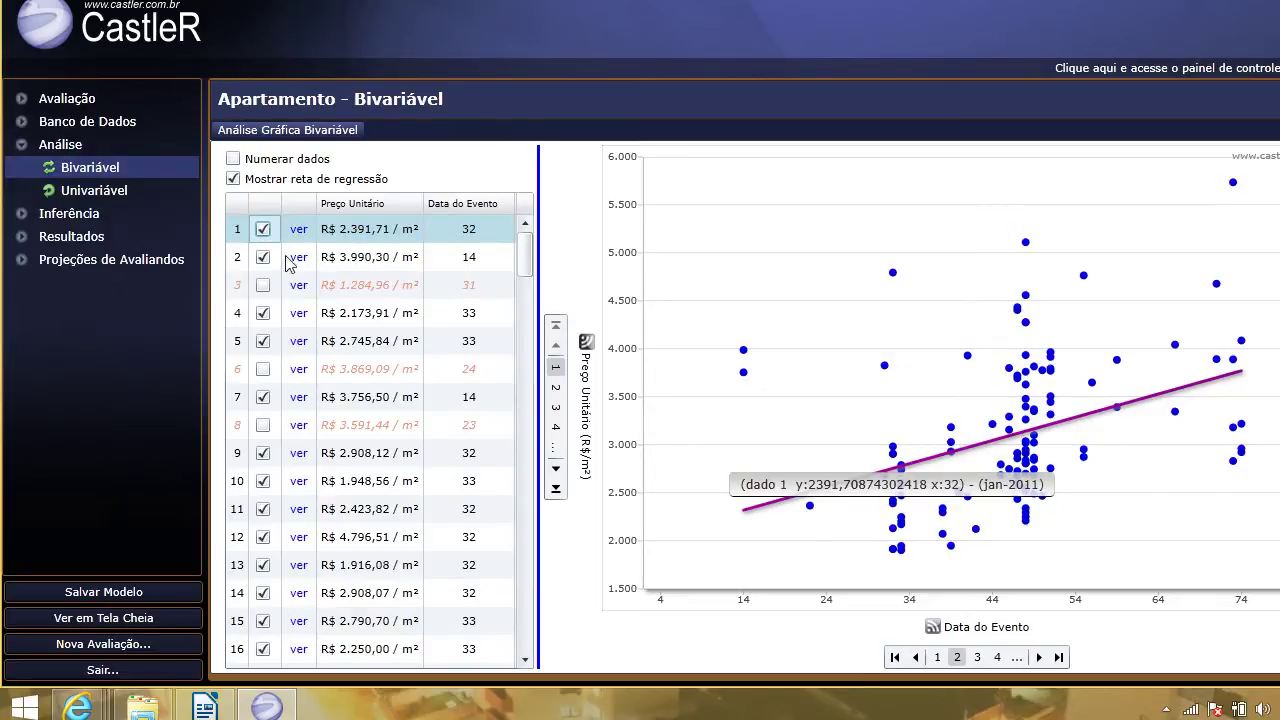
{"action": "left_click", "coordinate": [262, 232]}
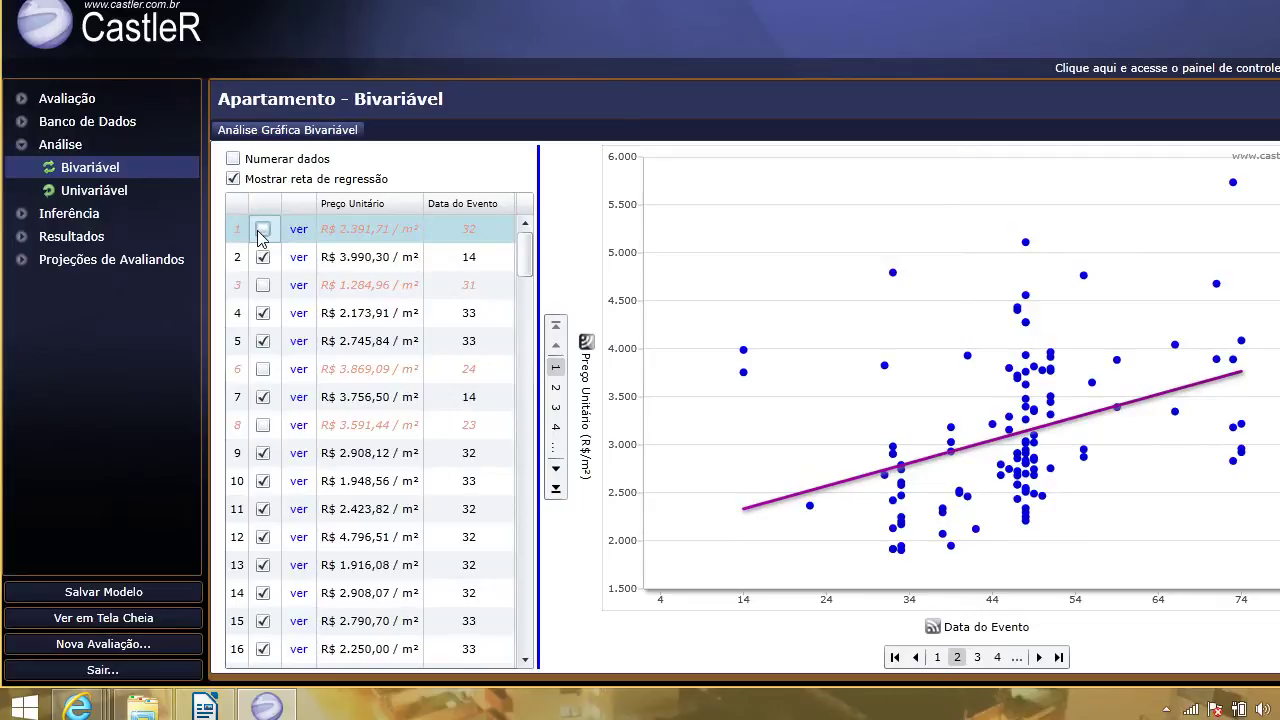
{"action": "left_click", "coordinate": [262, 232]}
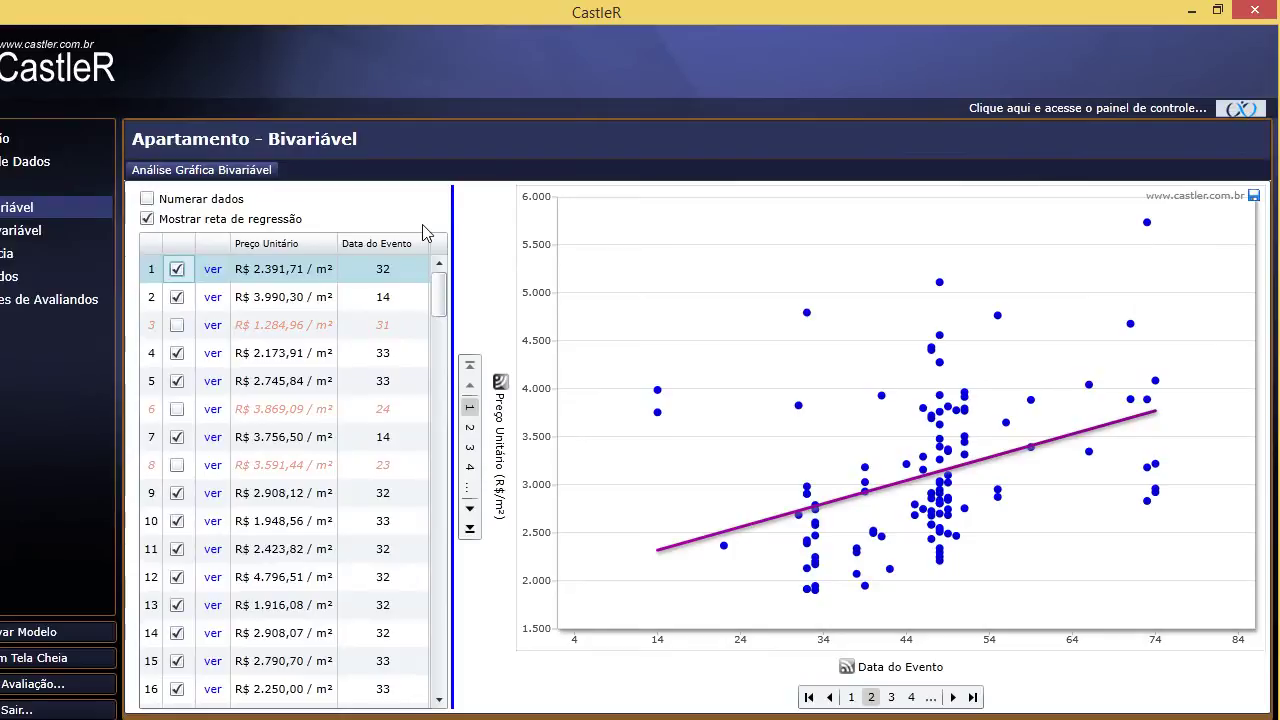
- Number the data points on the chart and locate the outlying item 143 in the table from its point
{"action": "left_click", "coordinate": [234, 203]}
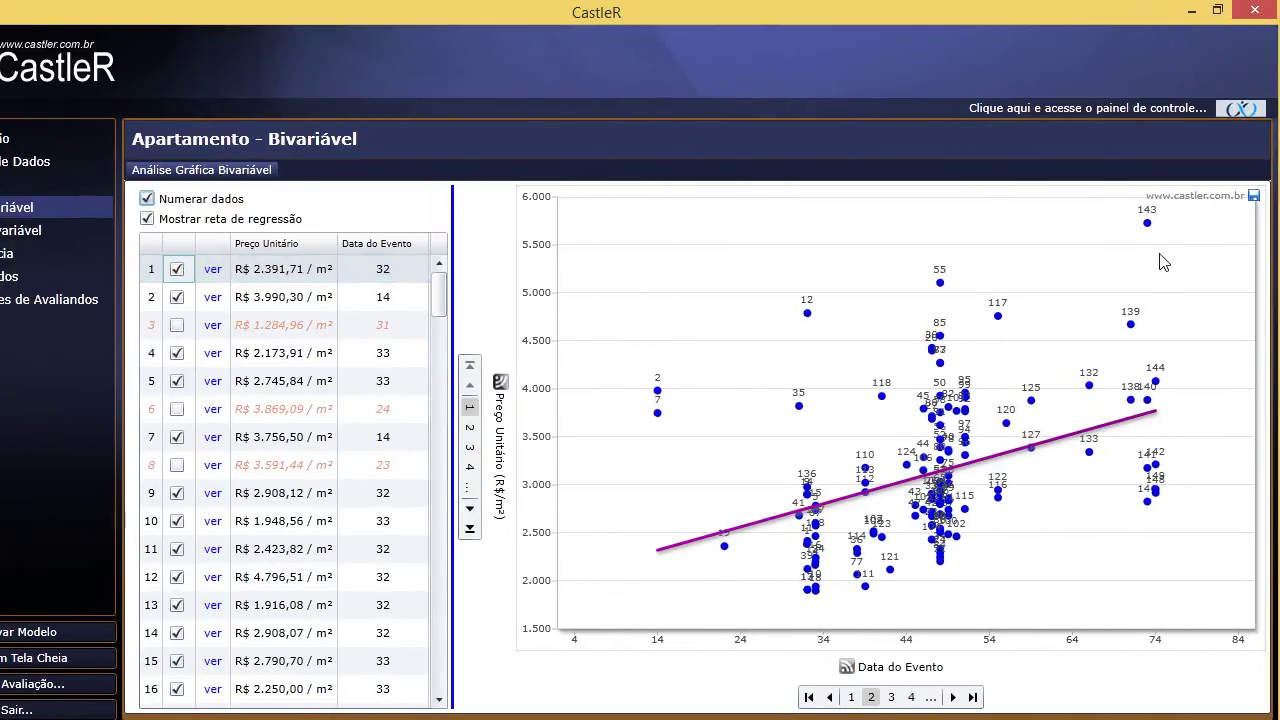
{"action": "mouse_move", "coordinate": [1149, 226]}
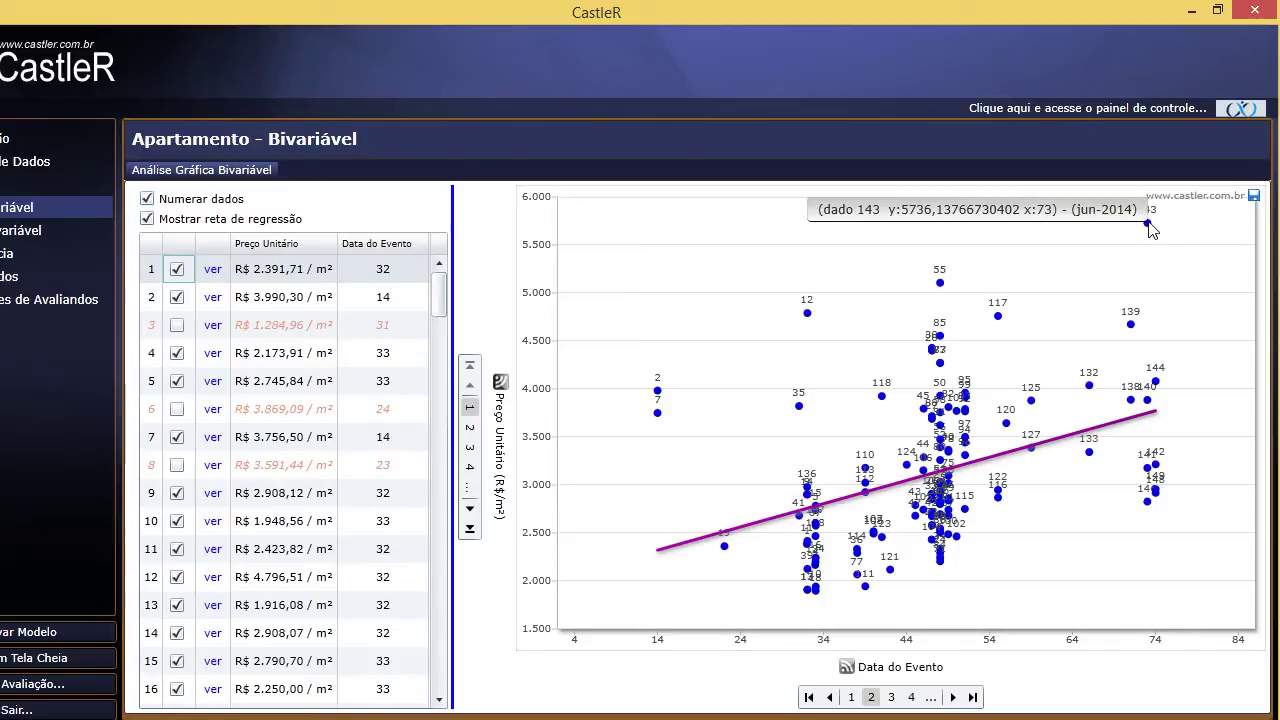
{"action": "left_click", "coordinate": [1148, 224]}
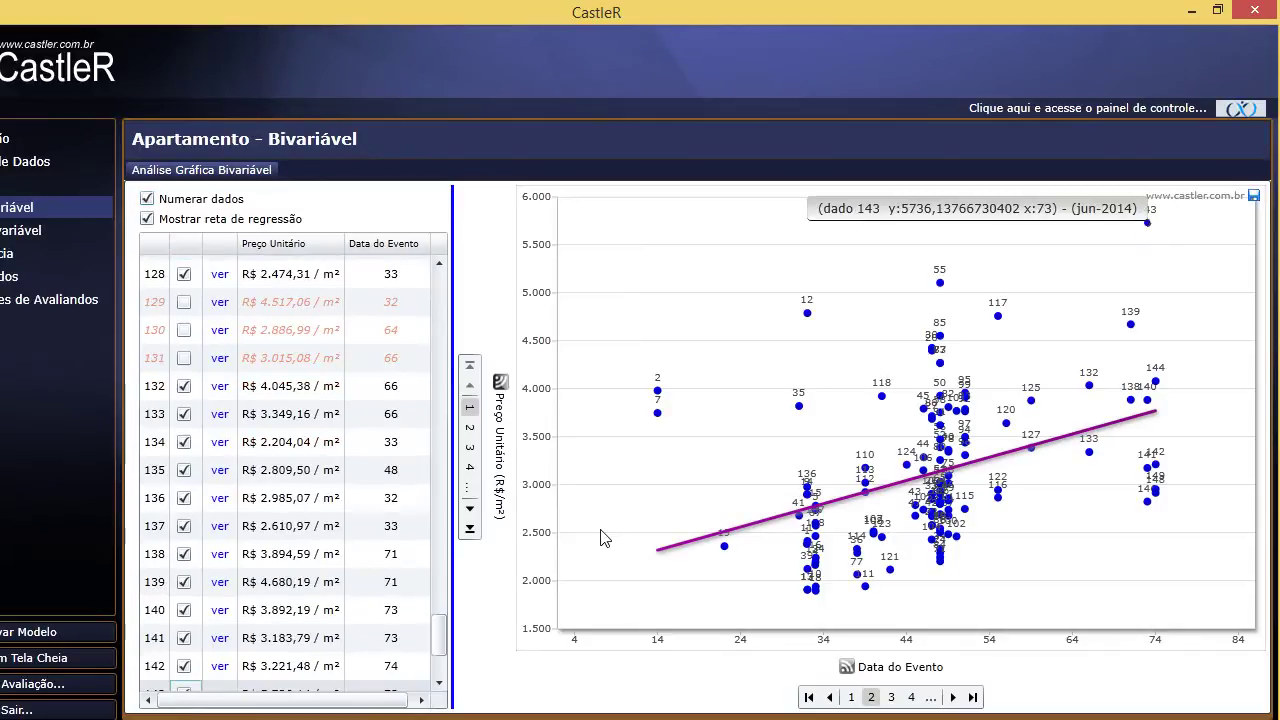
- Switch to full-screen view and select the row of data item 143 in the table
{"action": "scroll", "coordinate": [445, 592], "scroll_direction": "down", "scroll_amount": 1}
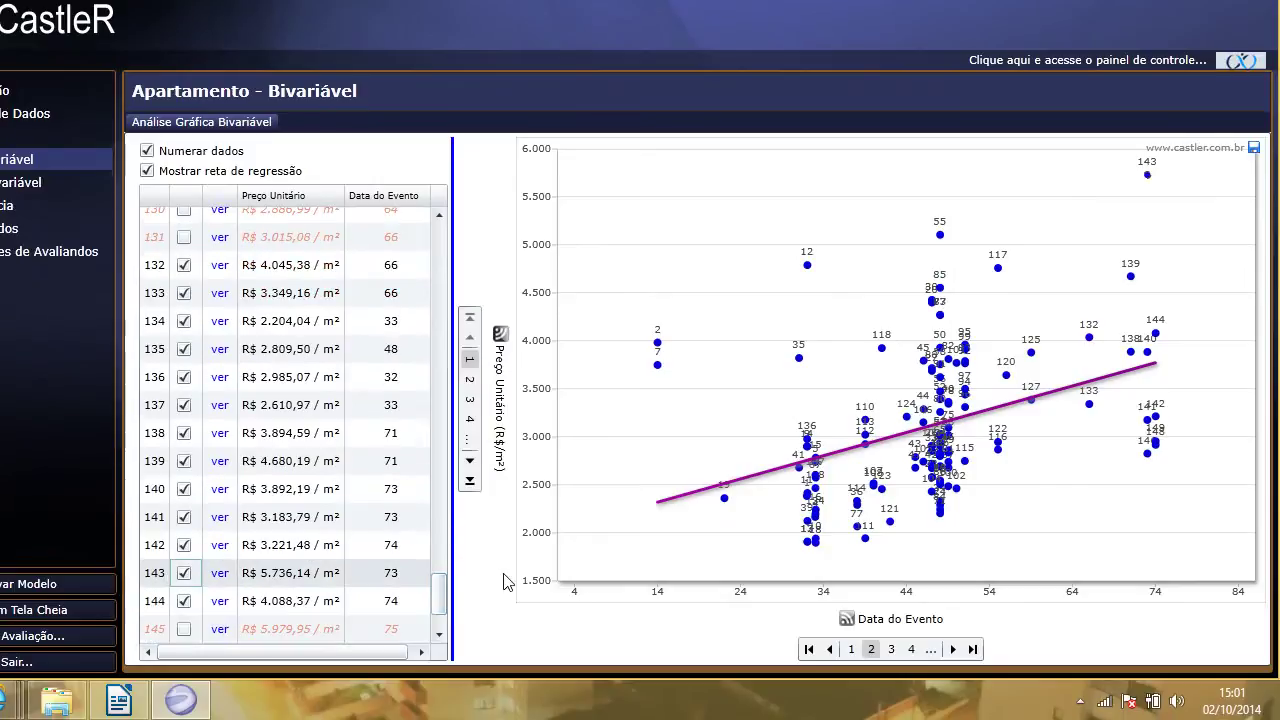
{"action": "left_click", "coordinate": [72, 620]}
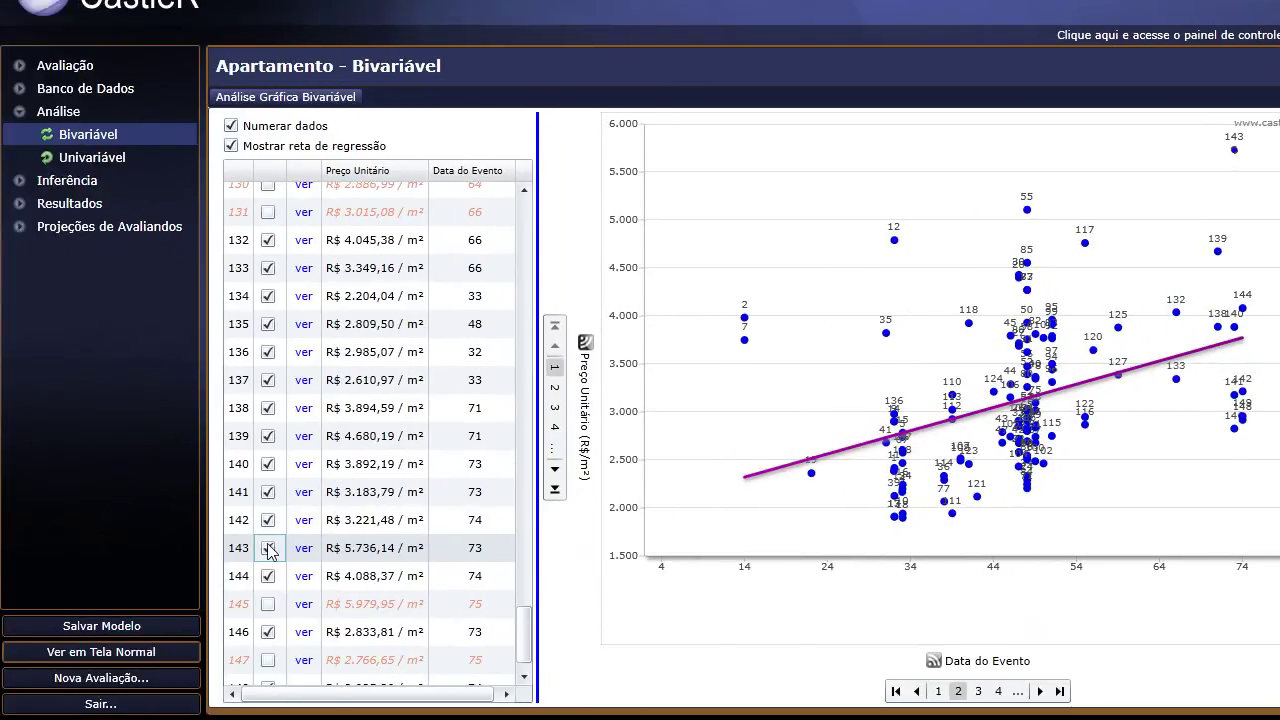
{"action": "left_click", "coordinate": [270, 552]}
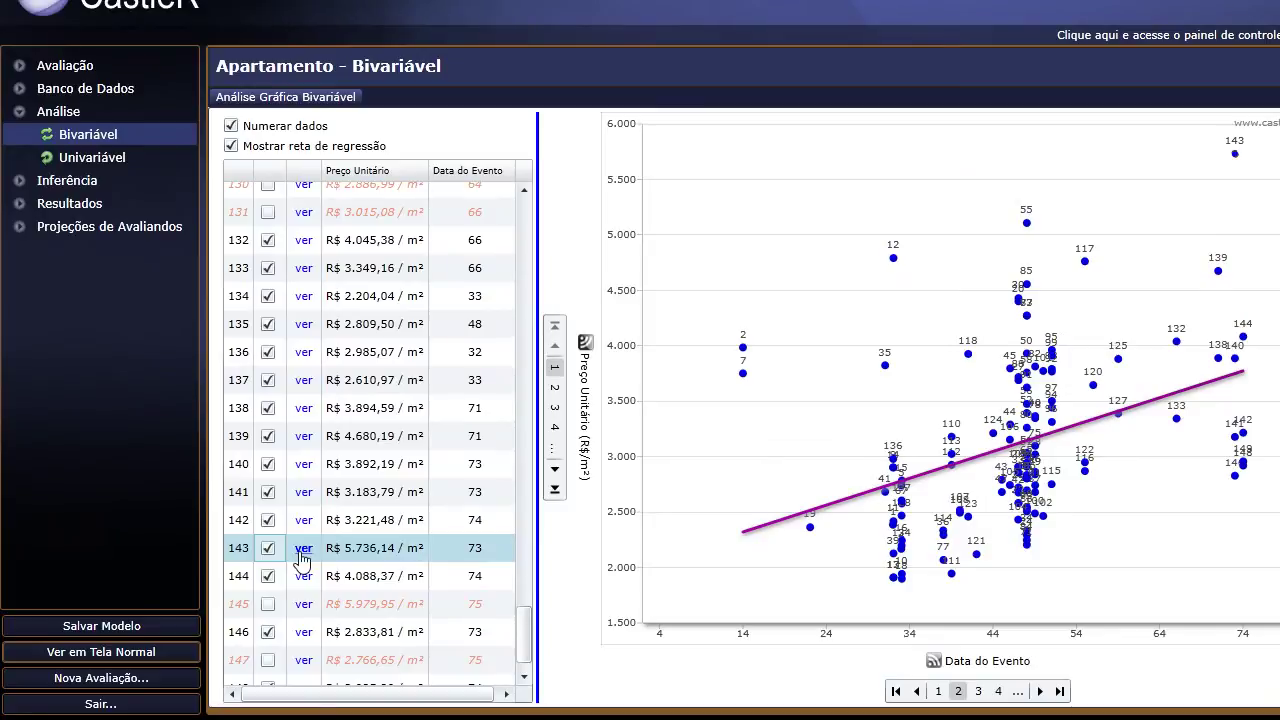
- Open the details of data item 143 and review its three photos, its location and origin, and its market information
{"action": "left_click", "coordinate": [301, 550]}
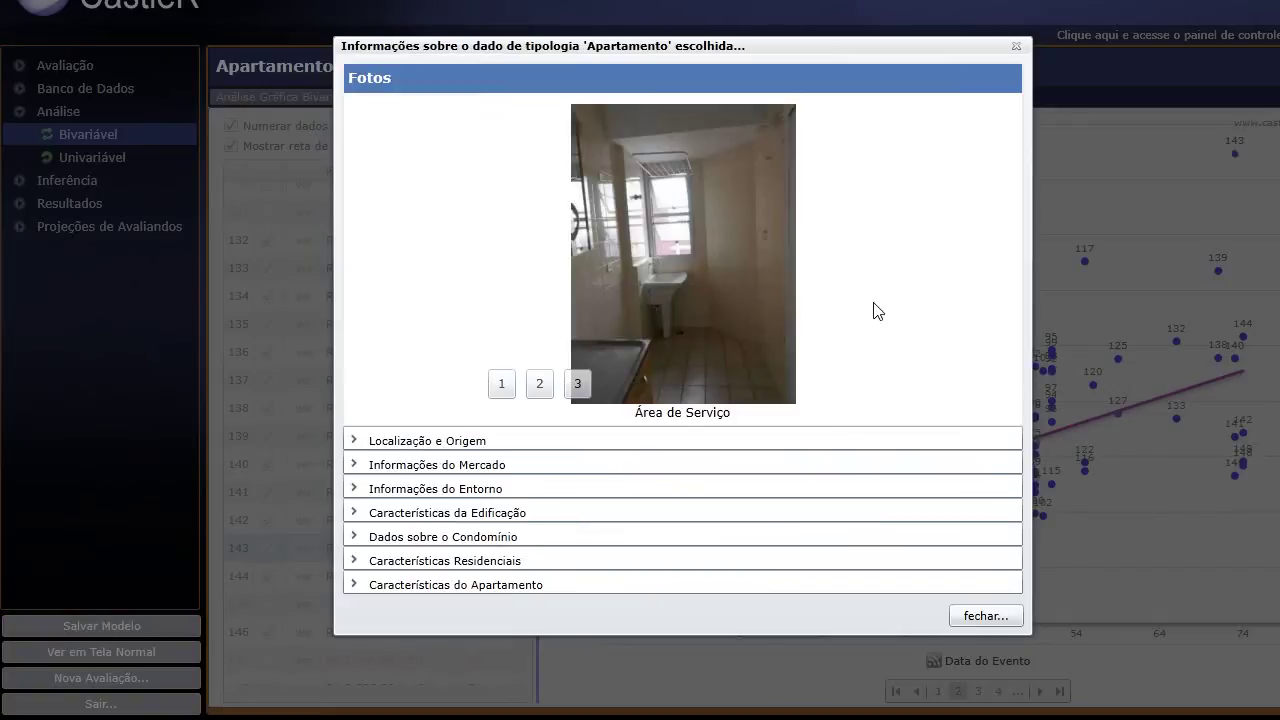
{"action": "left_click", "coordinate": [540, 384]}
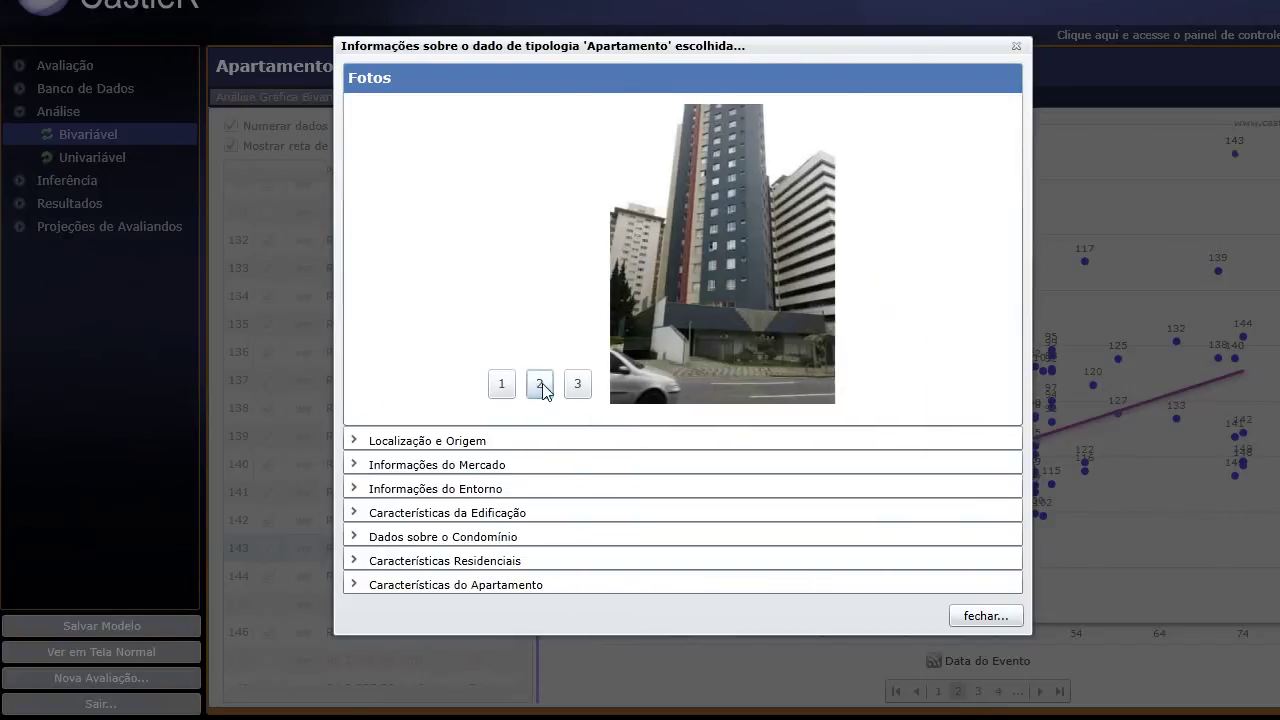
{"action": "left_click", "coordinate": [577, 386]}
{"action": "left_click", "coordinate": [502, 386]}
{"action": "left_click", "coordinate": [480, 440]}
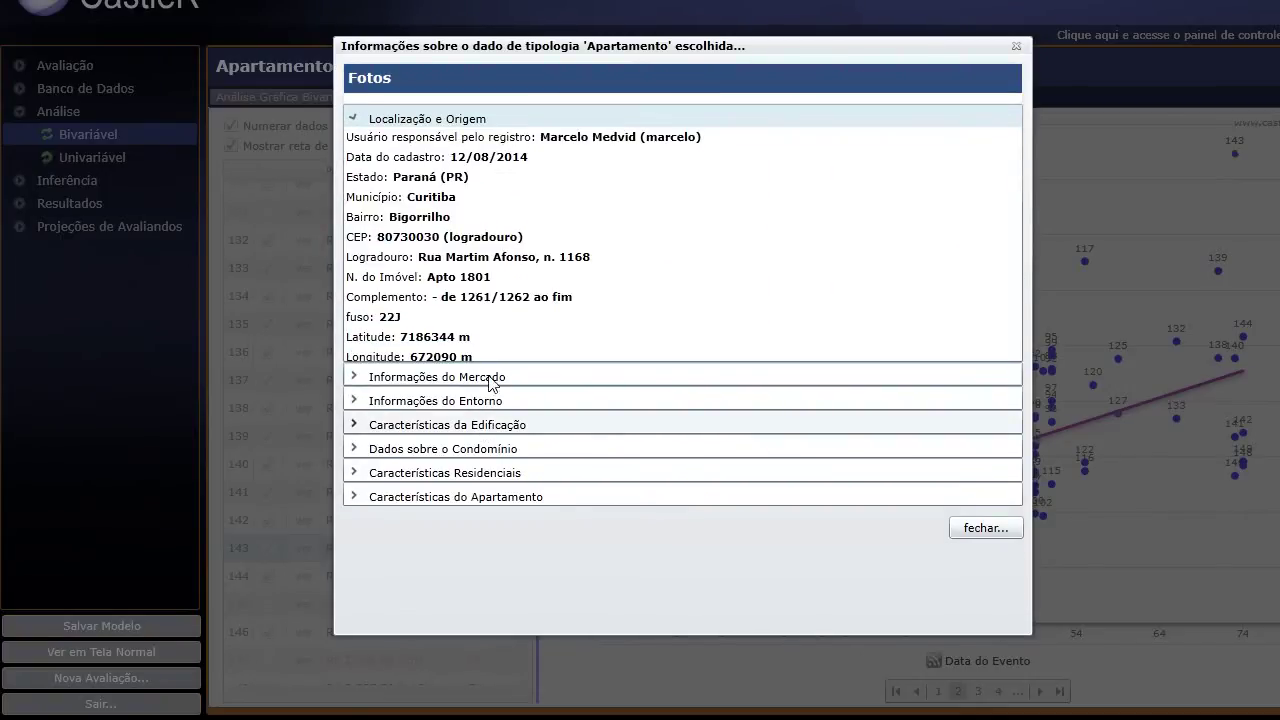
{"action": "left_click", "coordinate": [490, 379]}
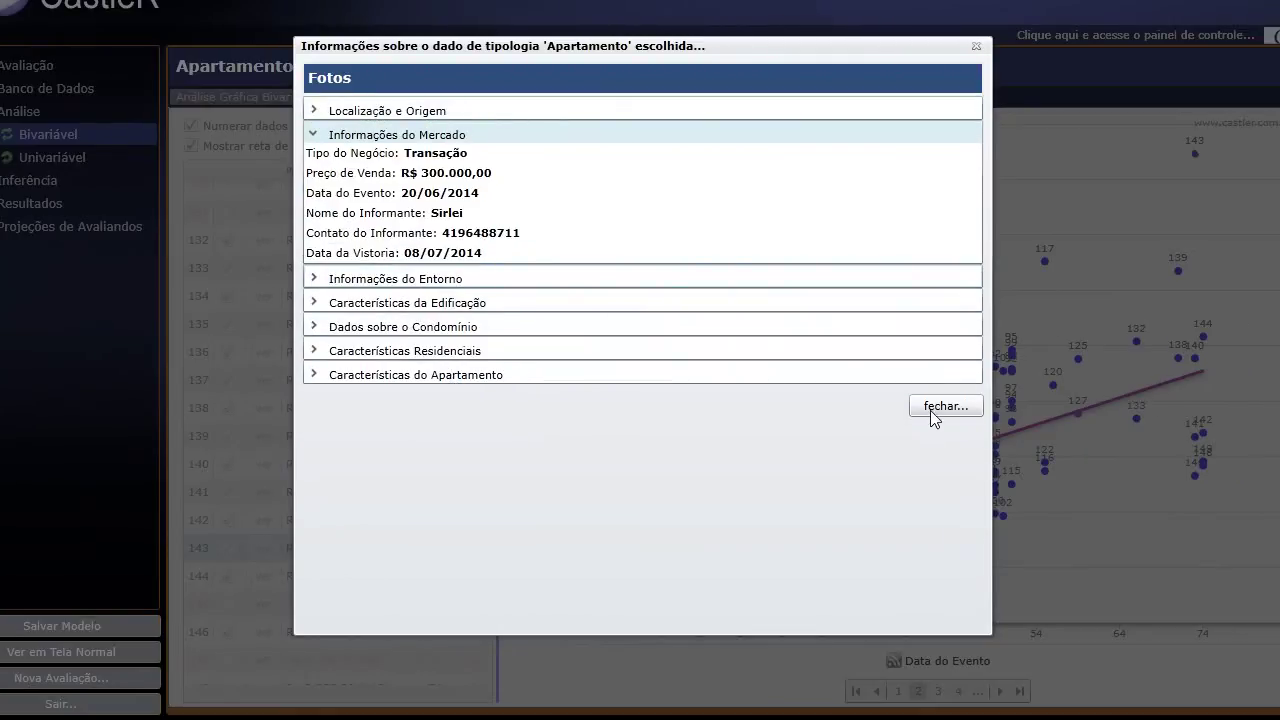
{"action": "left_click", "coordinate": [931, 407]}
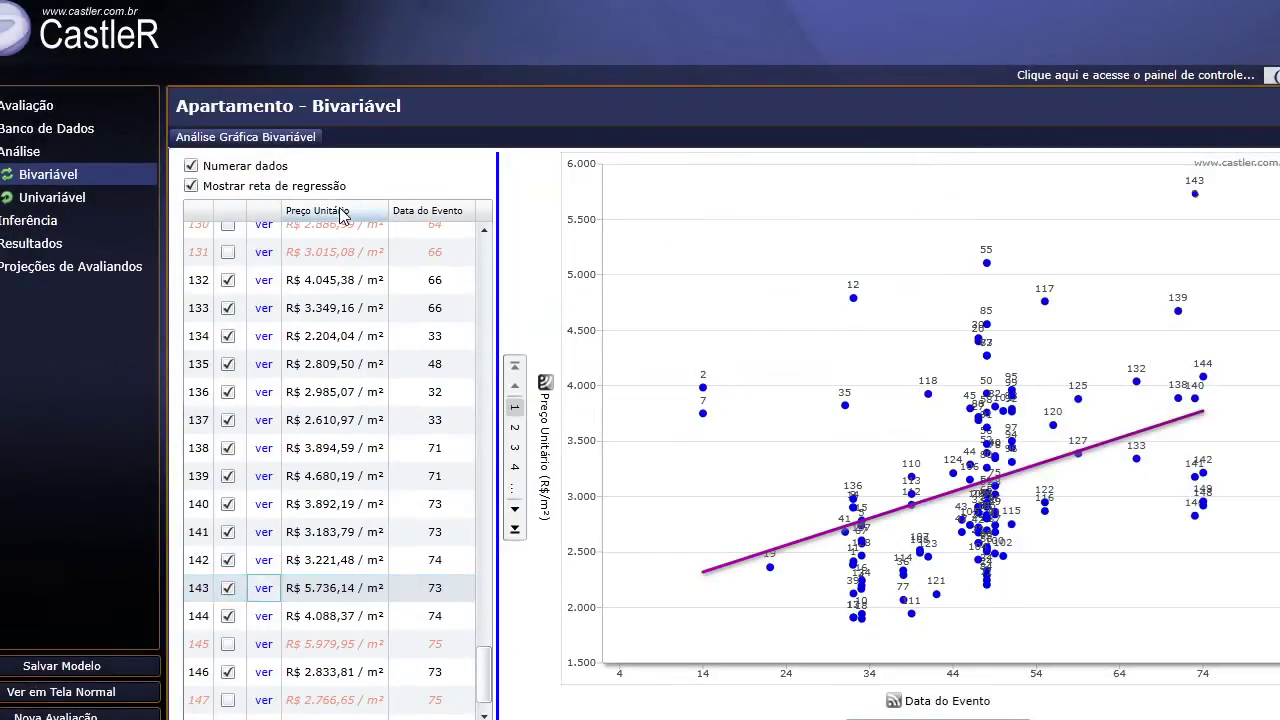
- Sort the data table by Preço Unitário in both directions and by Data do Evento
{"action": "left_click", "coordinate": [340, 173]}
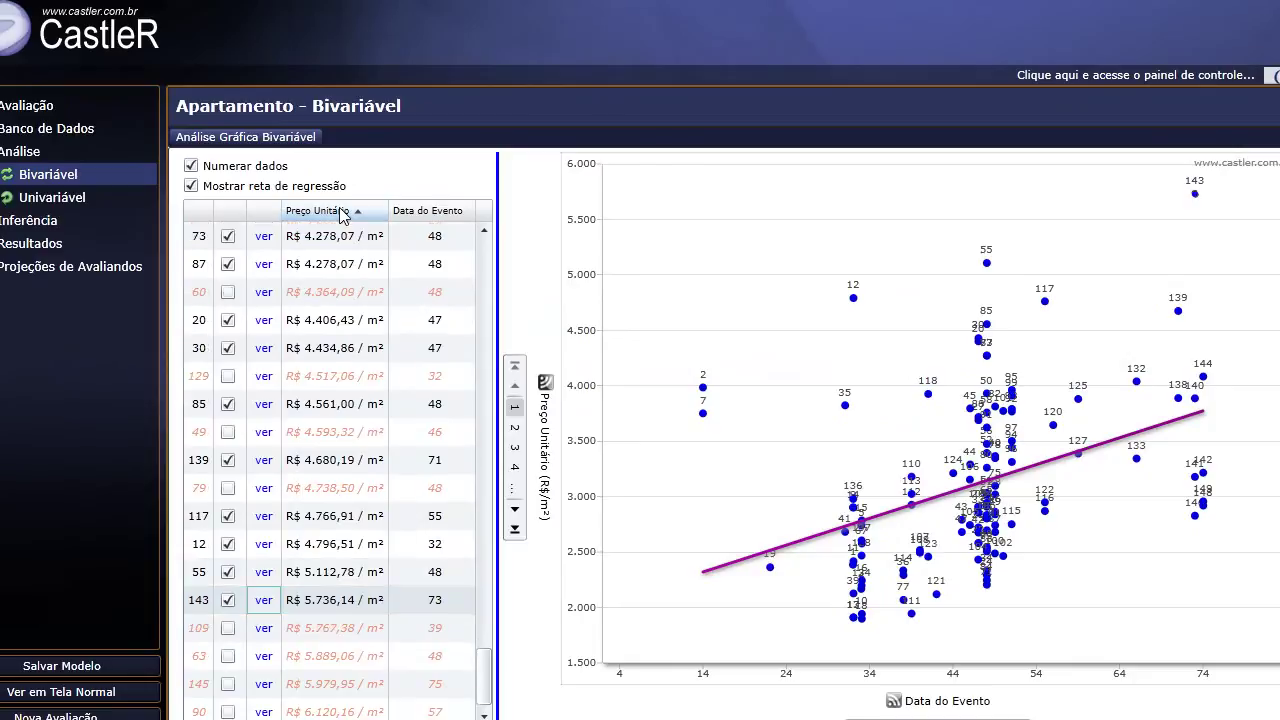
{"action": "left_click", "coordinate": [343, 217]}
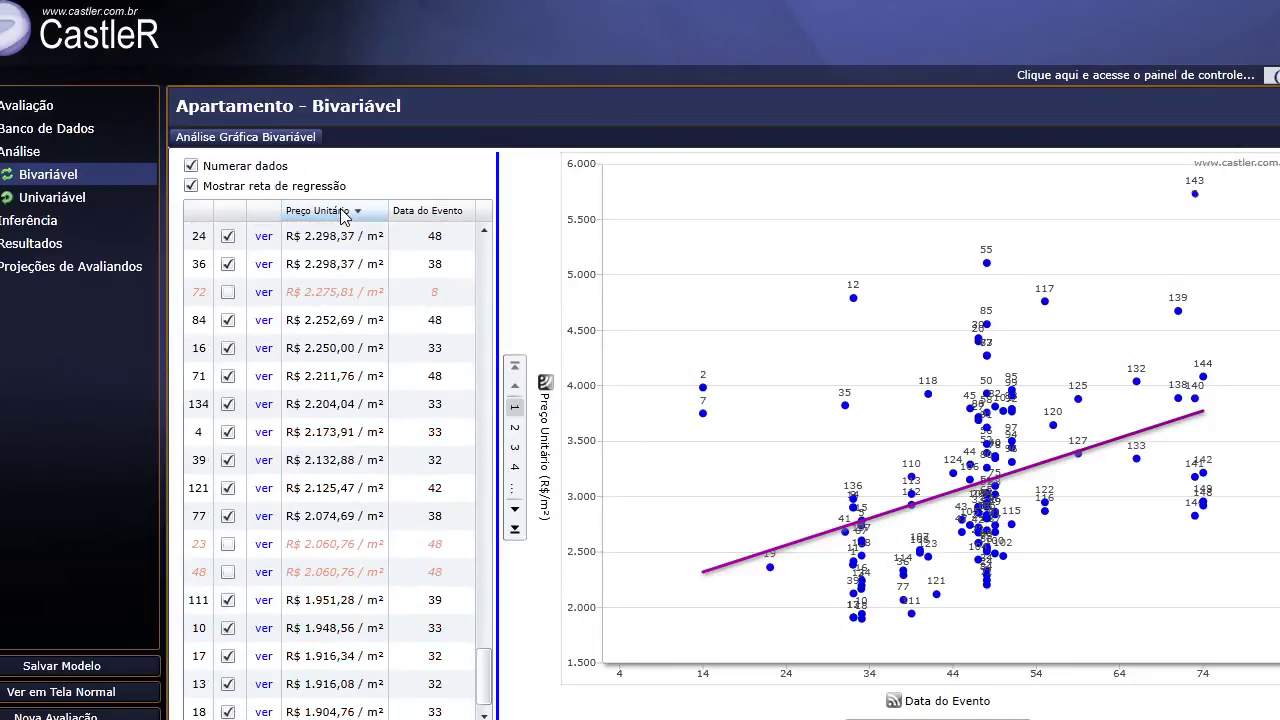
{"action": "left_click", "coordinate": [343, 213]}
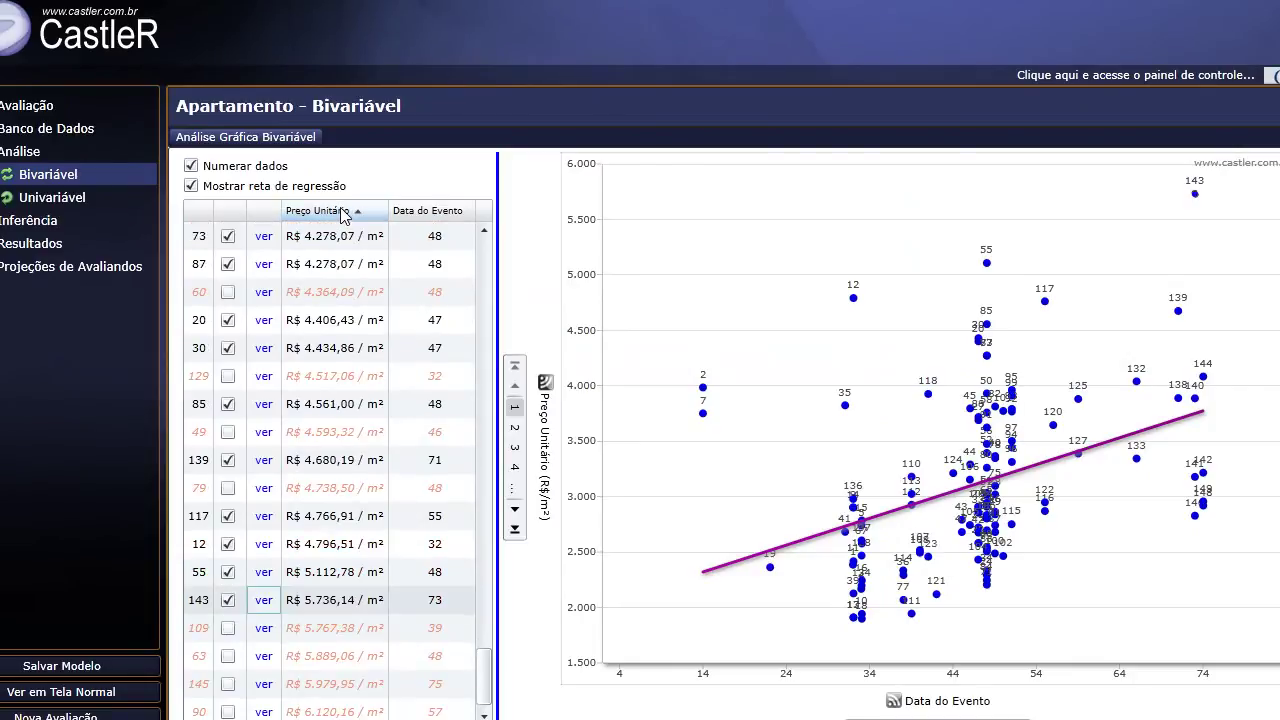
{"action": "left_click", "coordinate": [343, 213]}
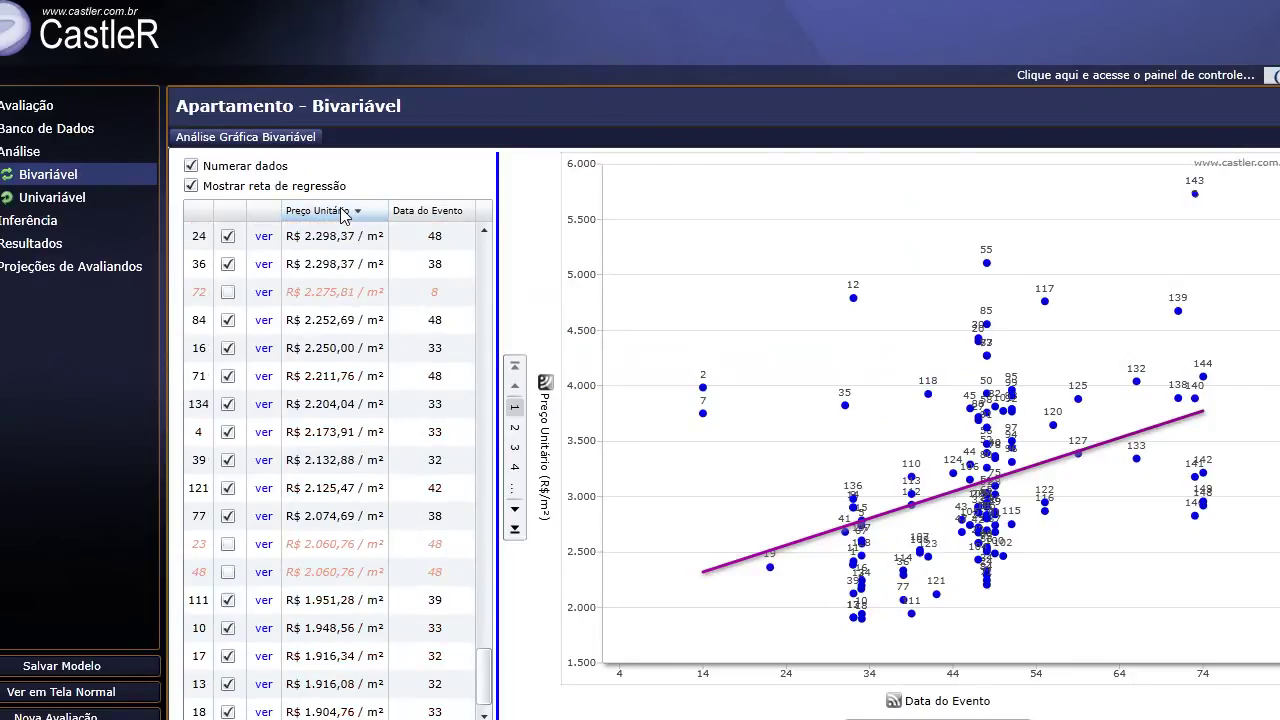
{"action": "left_click", "coordinate": [421, 213]}
{"action": "left_click", "coordinate": [421, 213]}
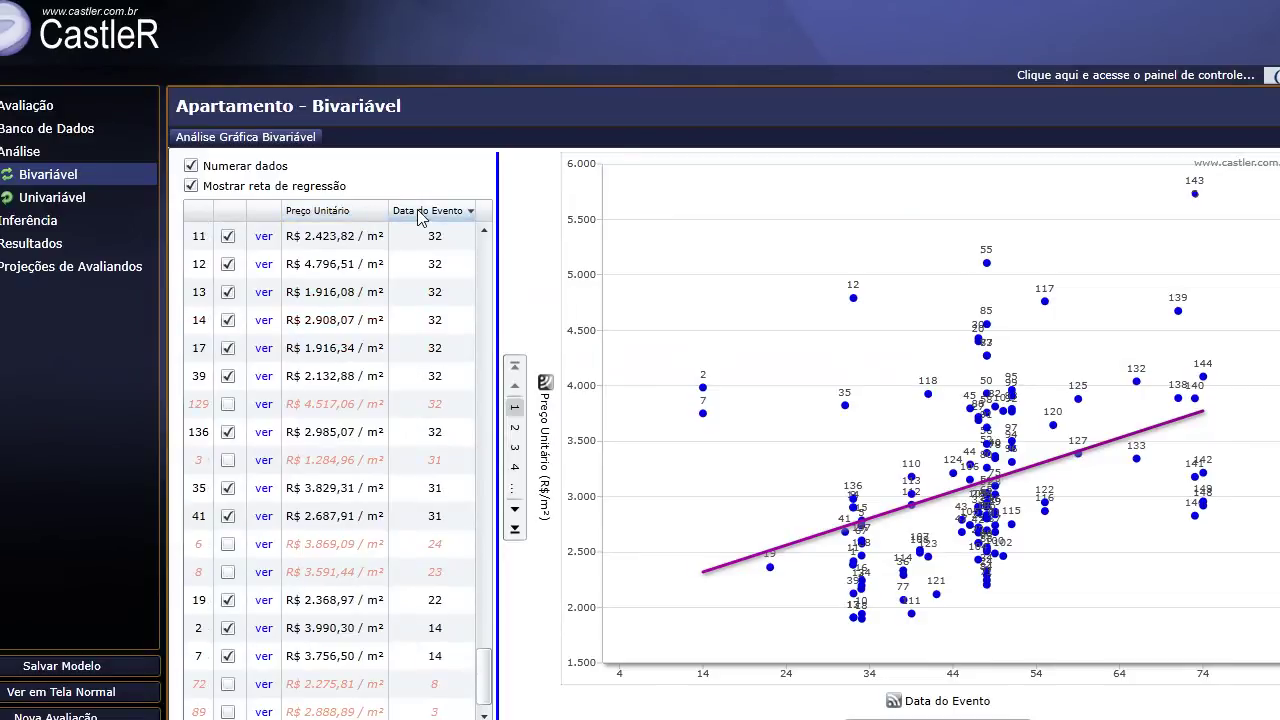
- Locate outlying data item 143 in the sorted table from its chart point and disable it
{"action": "left_click", "coordinate": [1194, 193]}
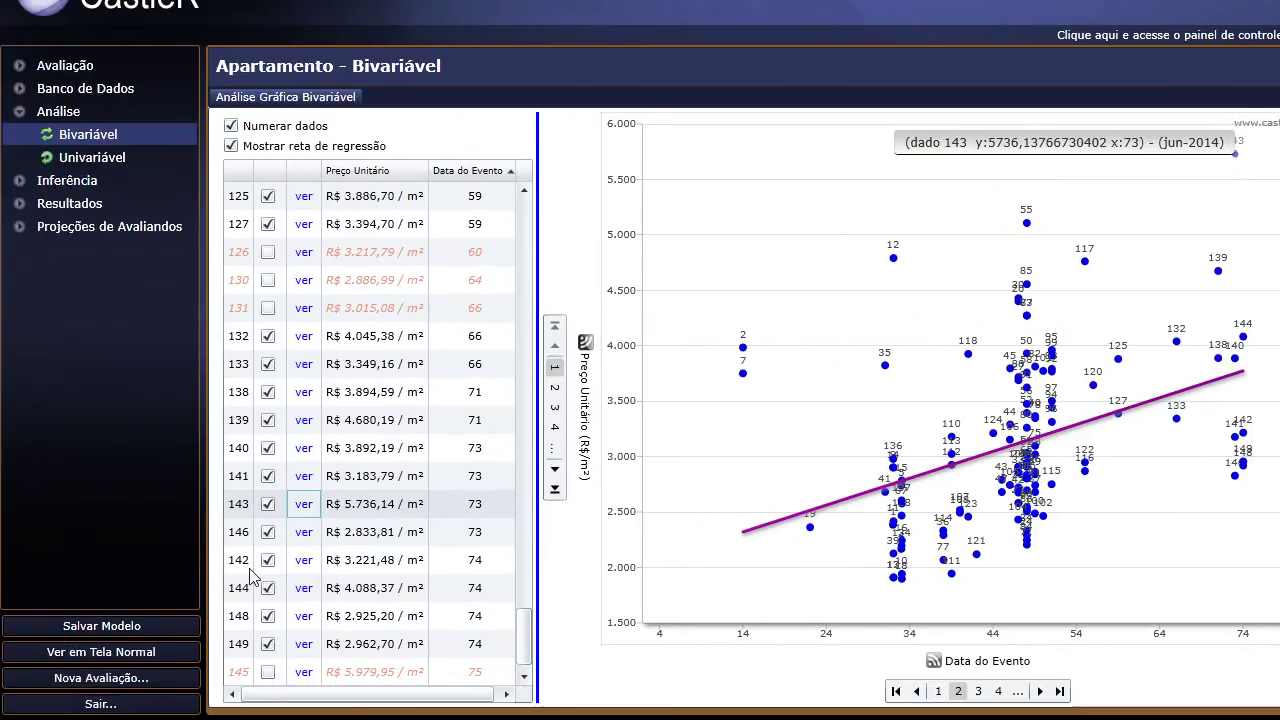
{"action": "left_click", "coordinate": [268, 505]}
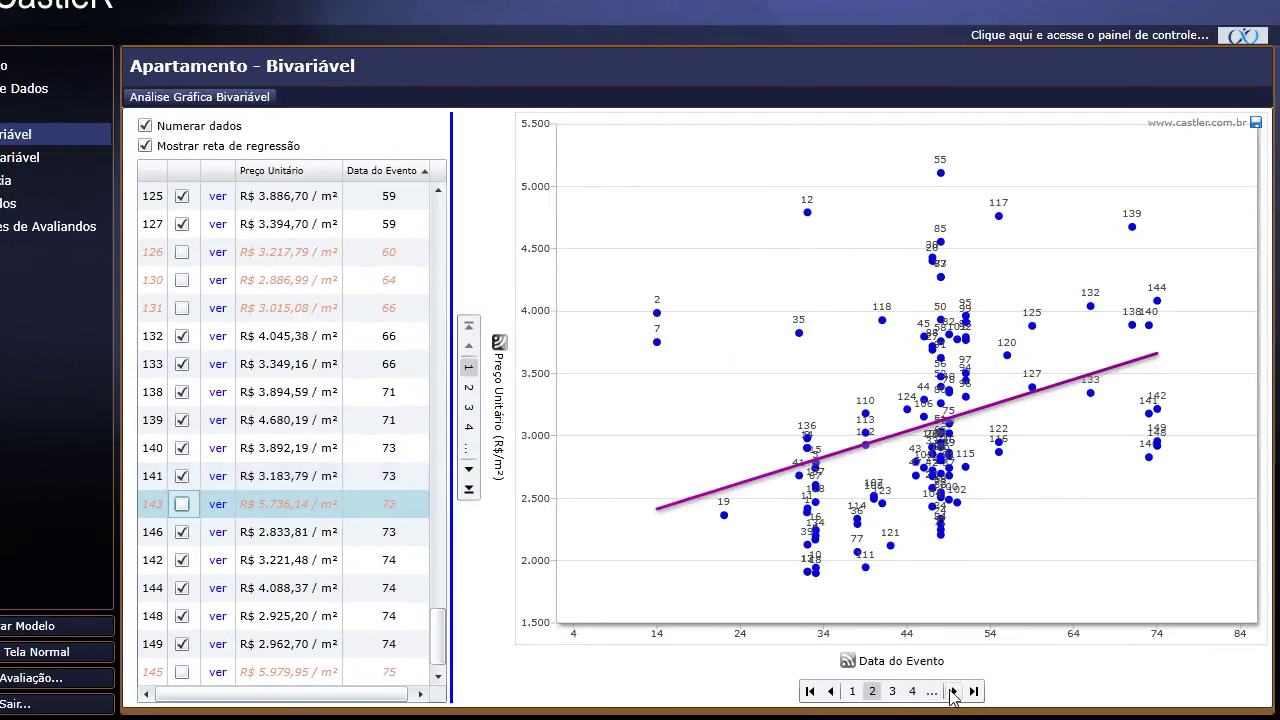
- Browse the Preço Unitário charts from Renda IBGE 2010 through Tipo do Negócio and Tipo de Uso Predominante no Trecho to Densidade de Ocupação no Entorno
{"action": "left_click", "coordinate": [951, 691]}
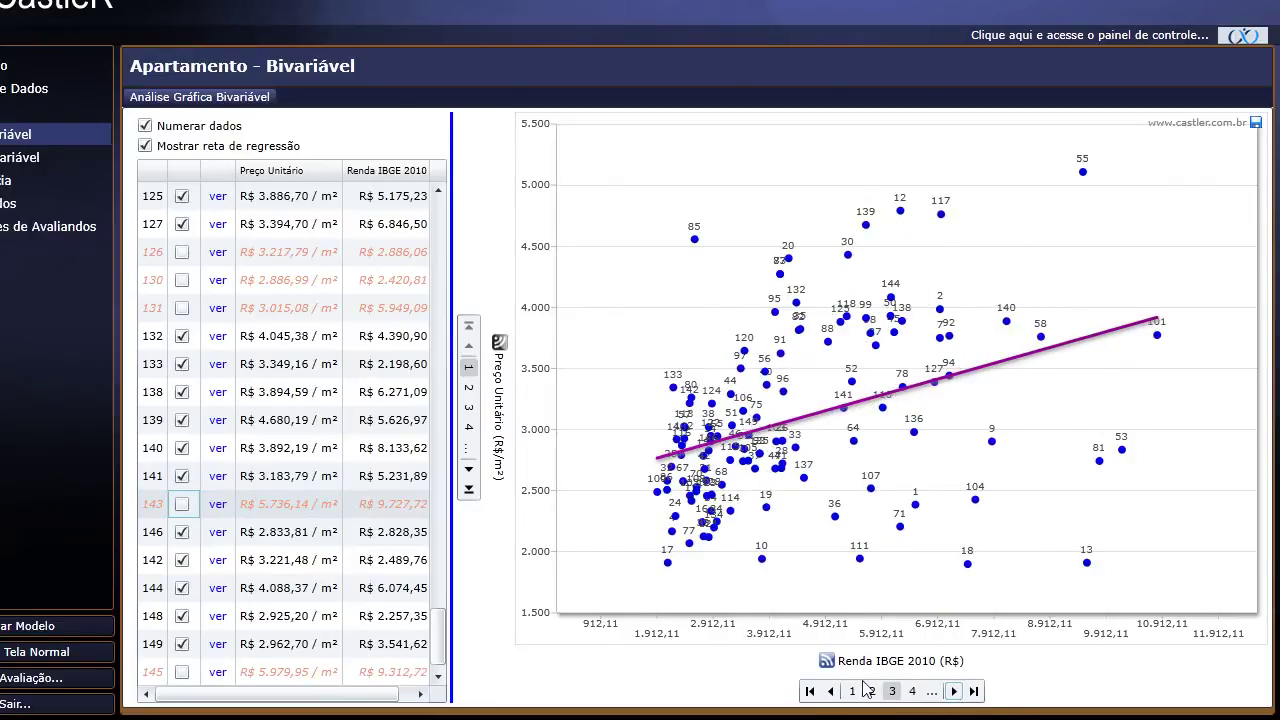
{"action": "left_click", "coordinate": [955, 699]}
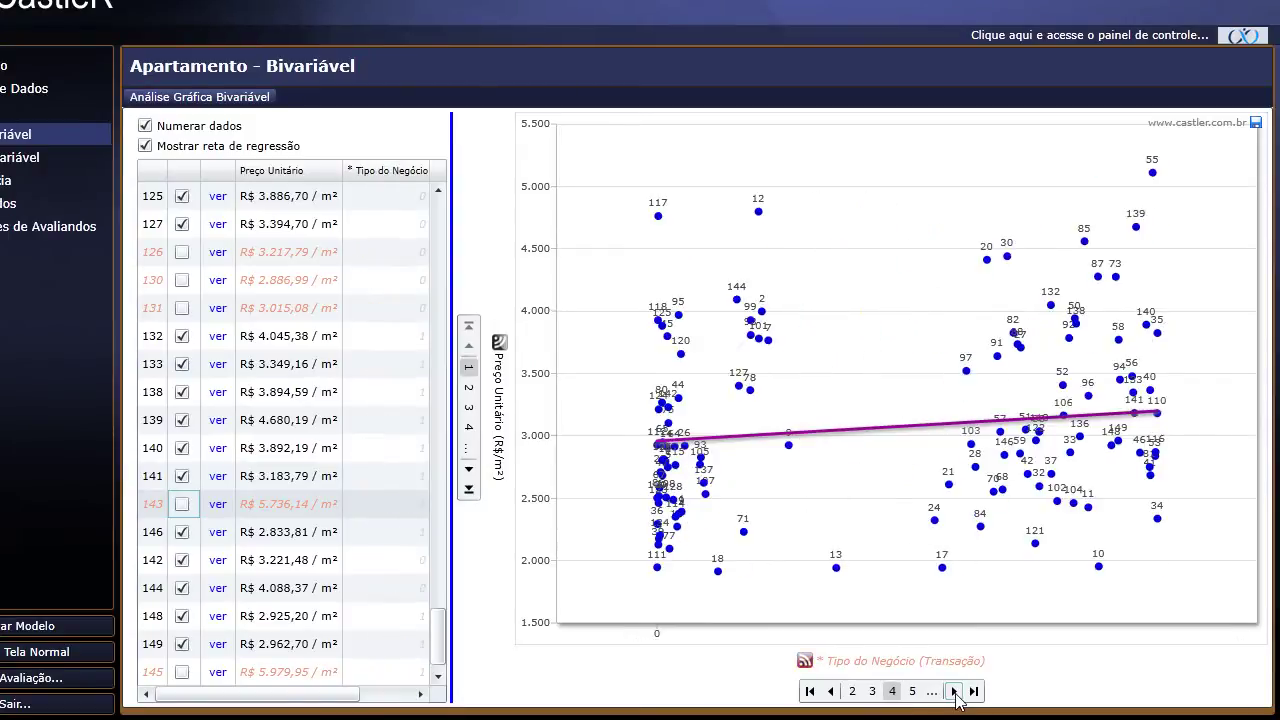
{"action": "left_click", "coordinate": [955, 695]}
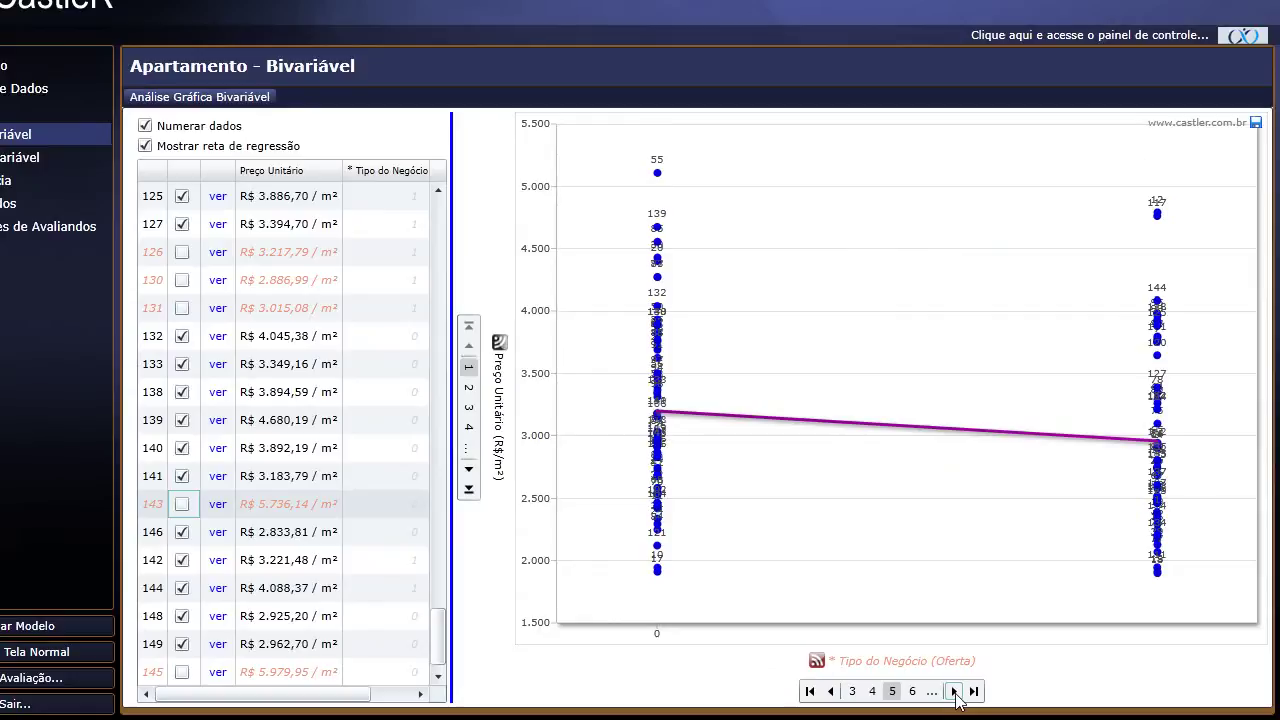
{"action": "left_click", "coordinate": [955, 693]}
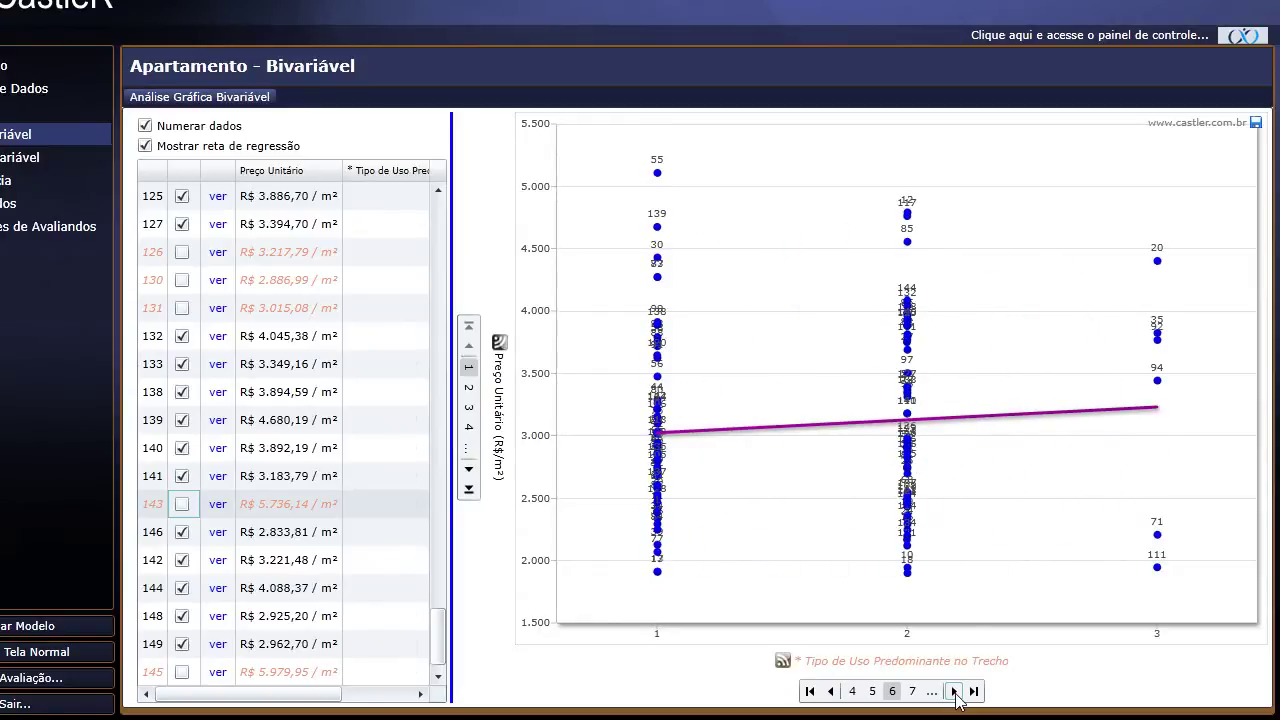
{"action": "left_click", "coordinate": [955, 693]}
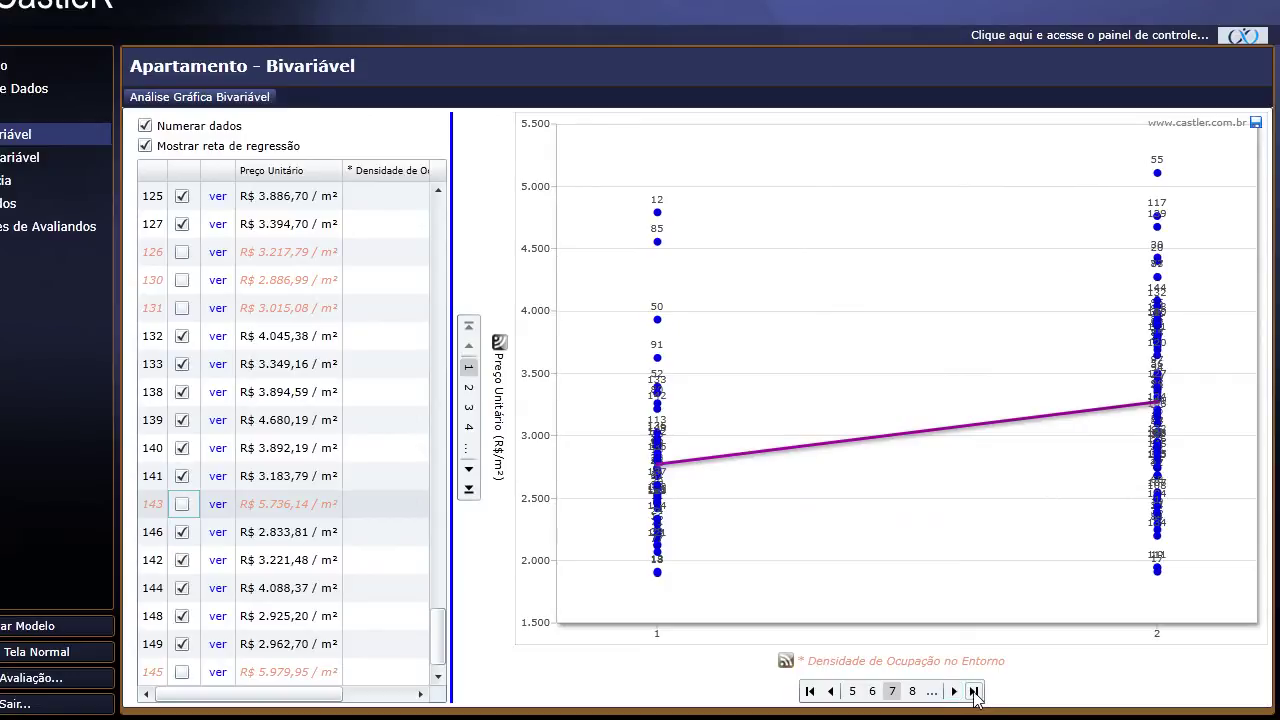
- Jump to the last bivariate chart, Vagas Alocados#, and browse back through 3VC + Vdesc# and Total Vagas# to Equipamentos do Apartamento - Lareira
{"action": "left_click", "coordinate": [973, 692]}
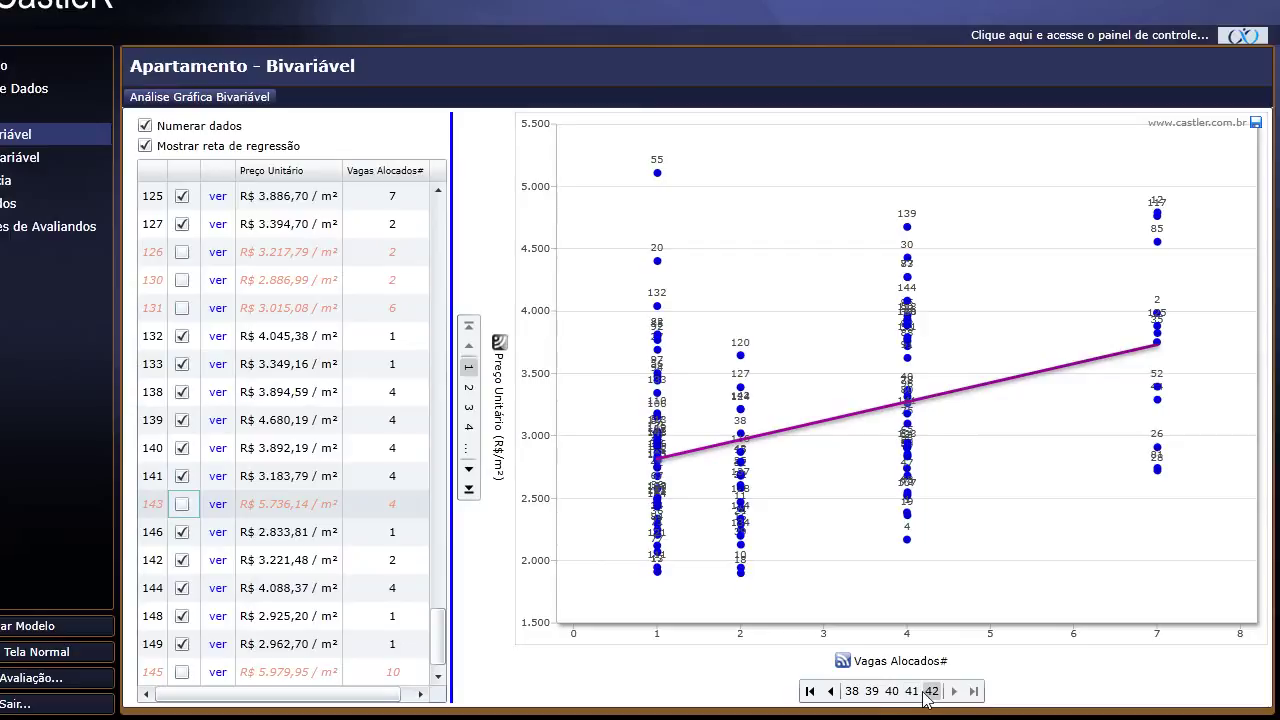
{"action": "left_click", "coordinate": [914, 691]}
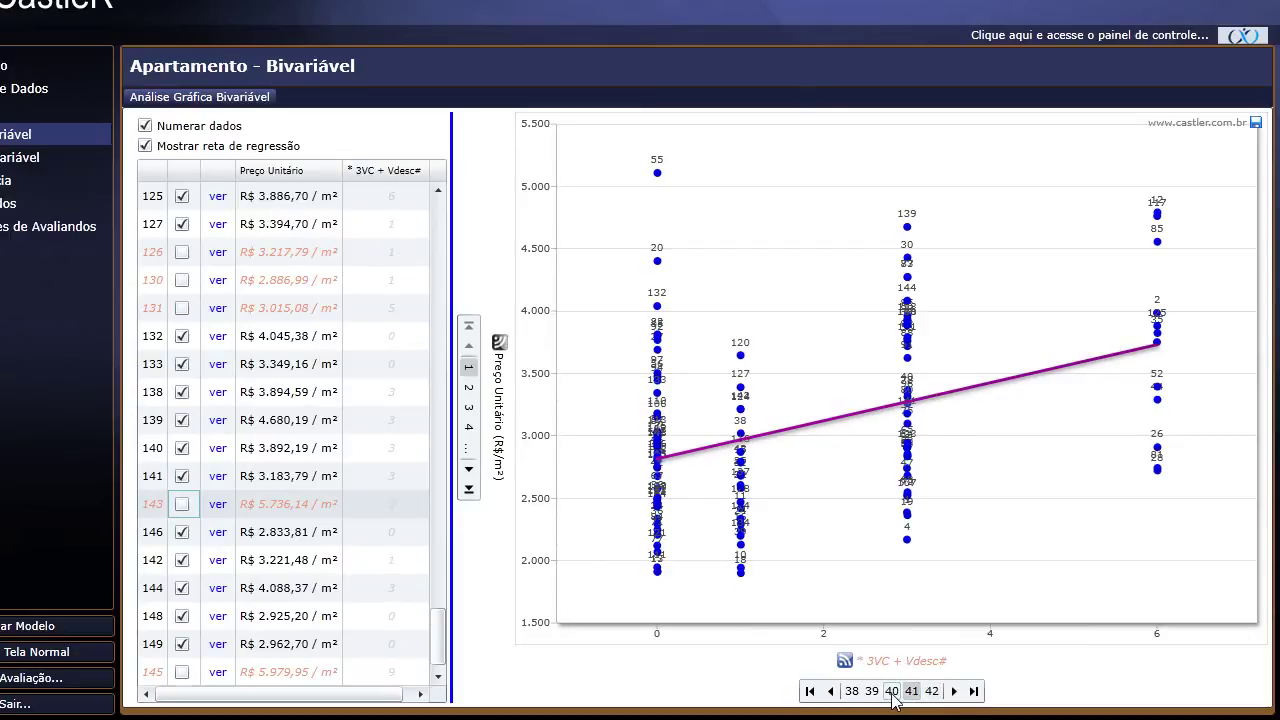
{"action": "left_click", "coordinate": [893, 701]}
{"action": "left_click", "coordinate": [870, 700]}
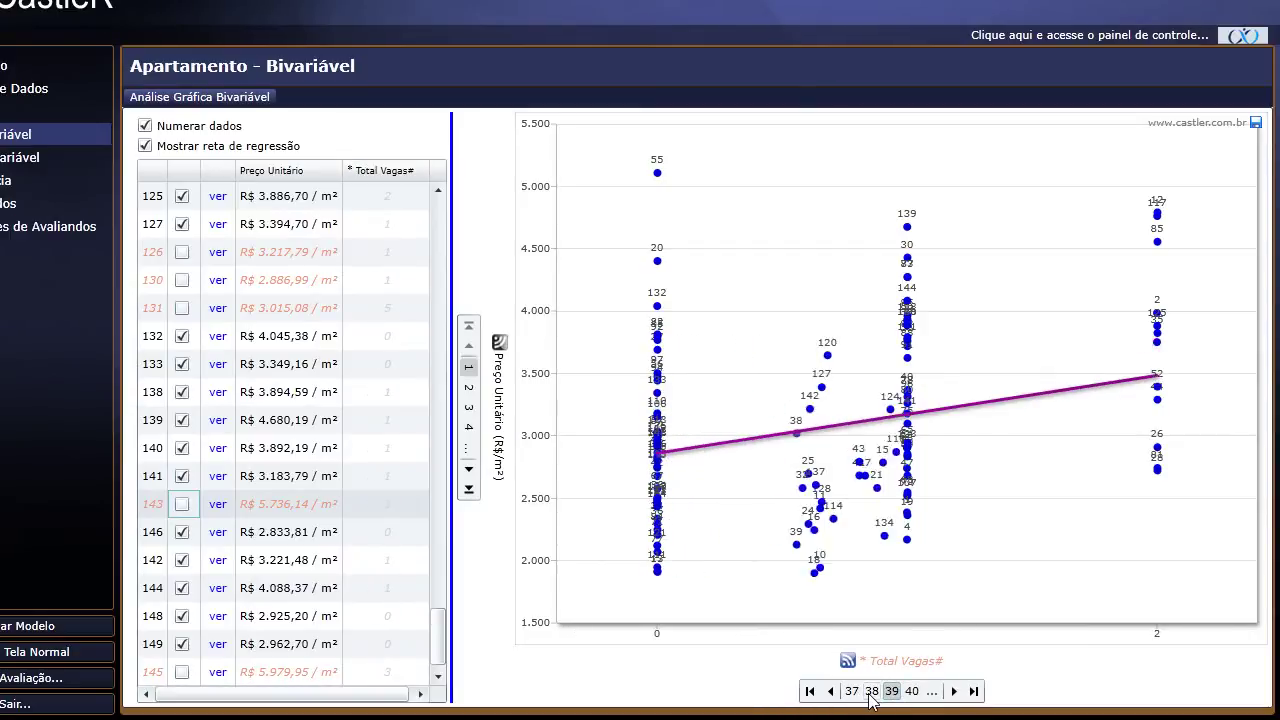
{"action": "left_click", "coordinate": [870, 699]}
{"action": "left_click", "coordinate": [830, 691]}
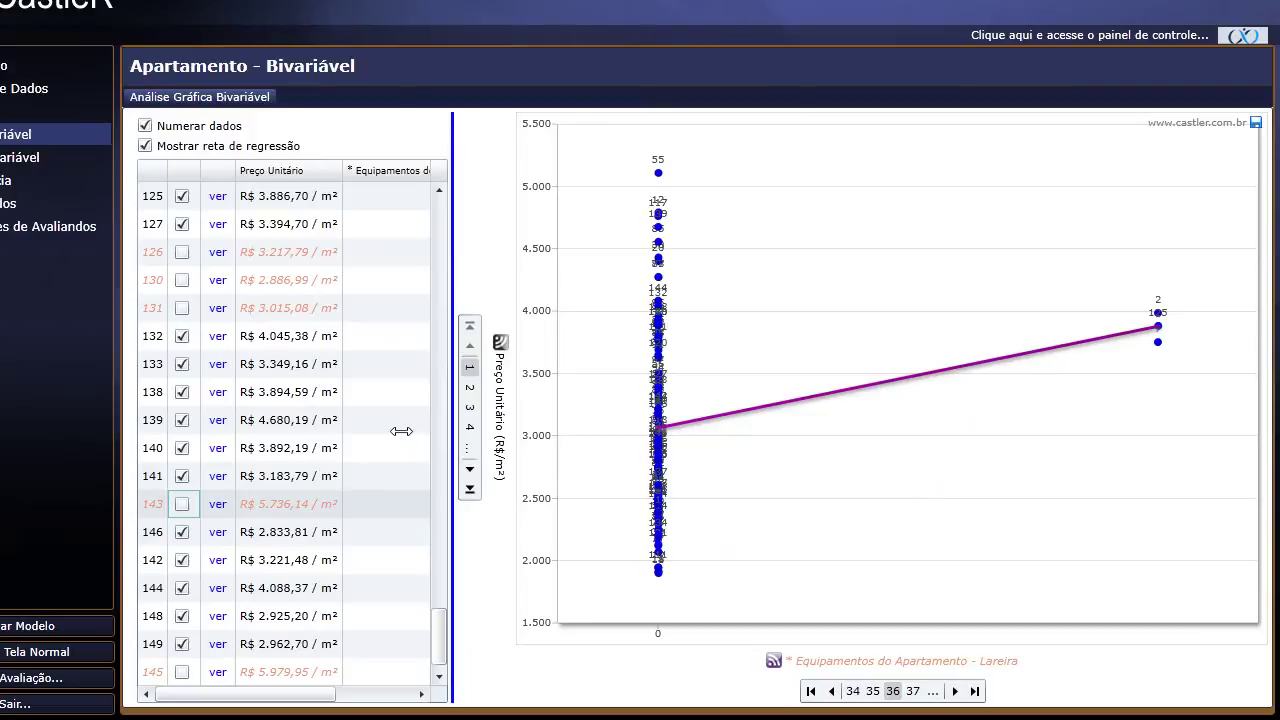
- Widen the data table area to show the values of the Equipamentos do Apartamento - Lareira column
{"action": "left_click_drag", "start_coordinate": [370, 431], "coordinate": [455, 430]}
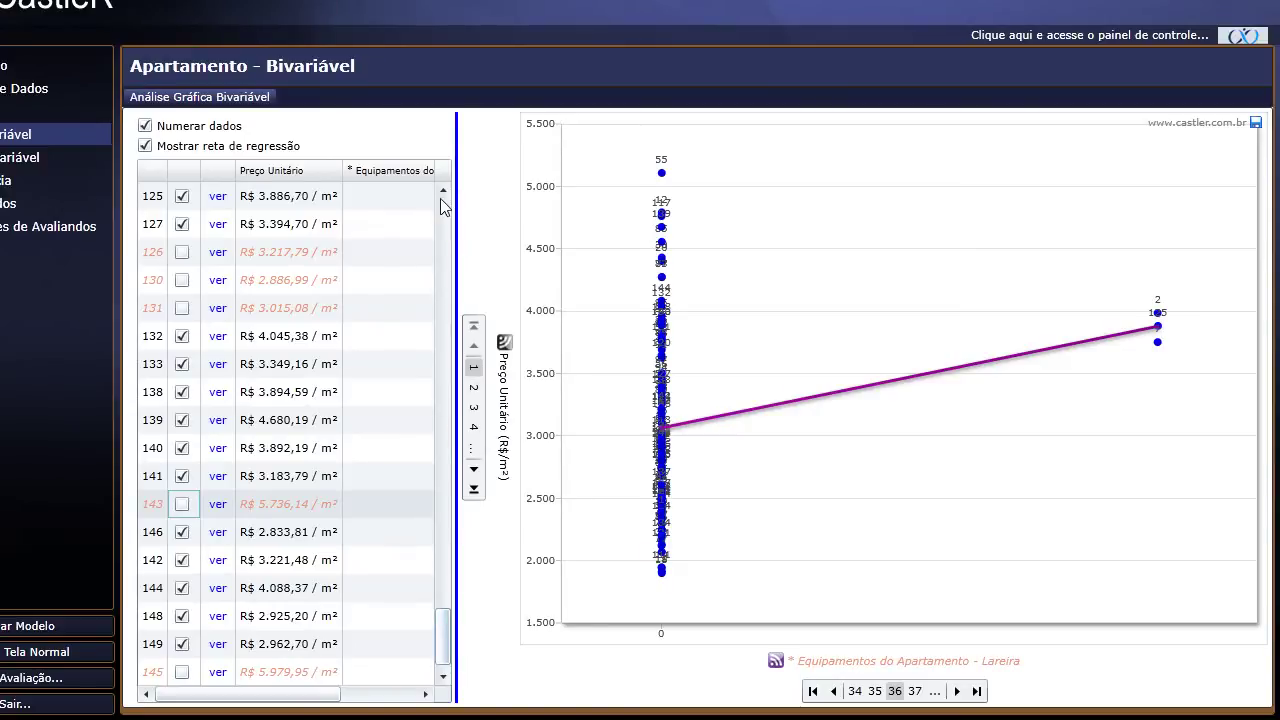
{"action": "left_click_drag", "start_coordinate": [443, 637], "coordinate": [442, 467]}
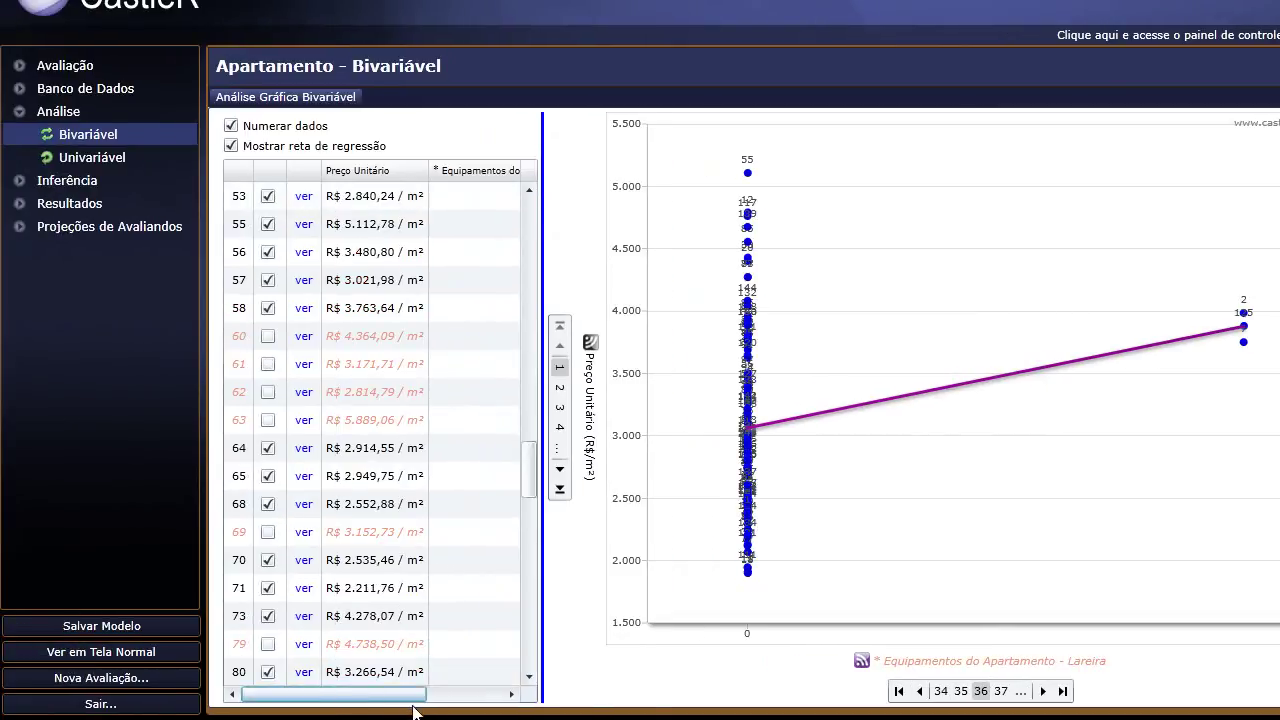
{"action": "left_click_drag", "start_coordinate": [259, 700], "coordinate": [369, 708]}
{"action": "left_click", "coordinate": [306, 701]}
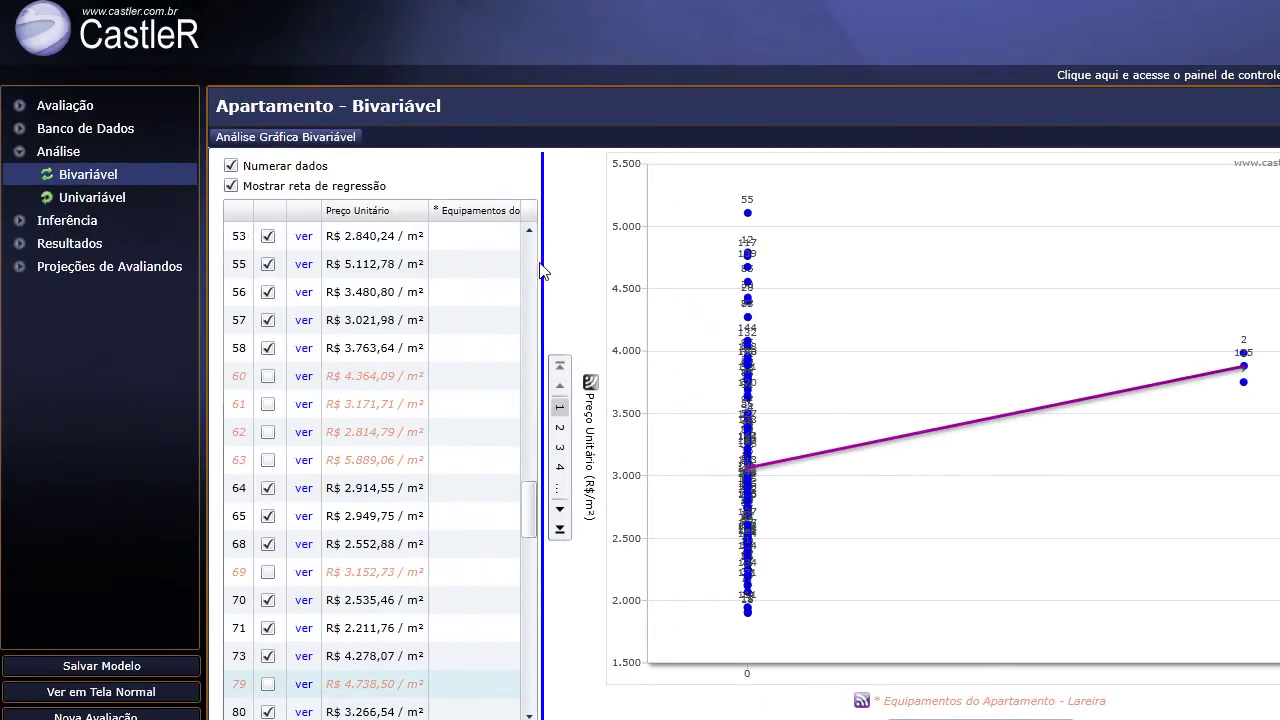
{"action": "left_click_drag", "start_coordinate": [558, 261], "coordinate": [569, 264]}
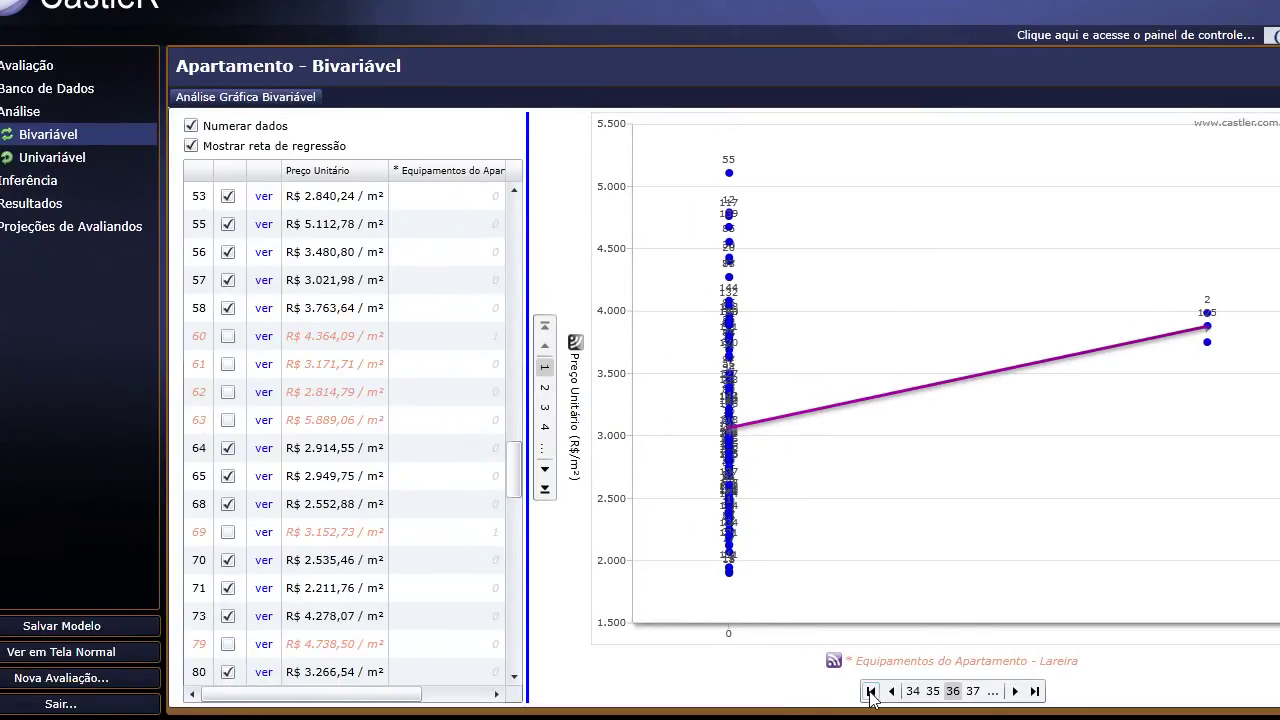
- Return to the Data do Evento chart and compare it with the regression line hidden and shown, leaving the line enabled
{"action": "left_click", "coordinate": [870, 691]}
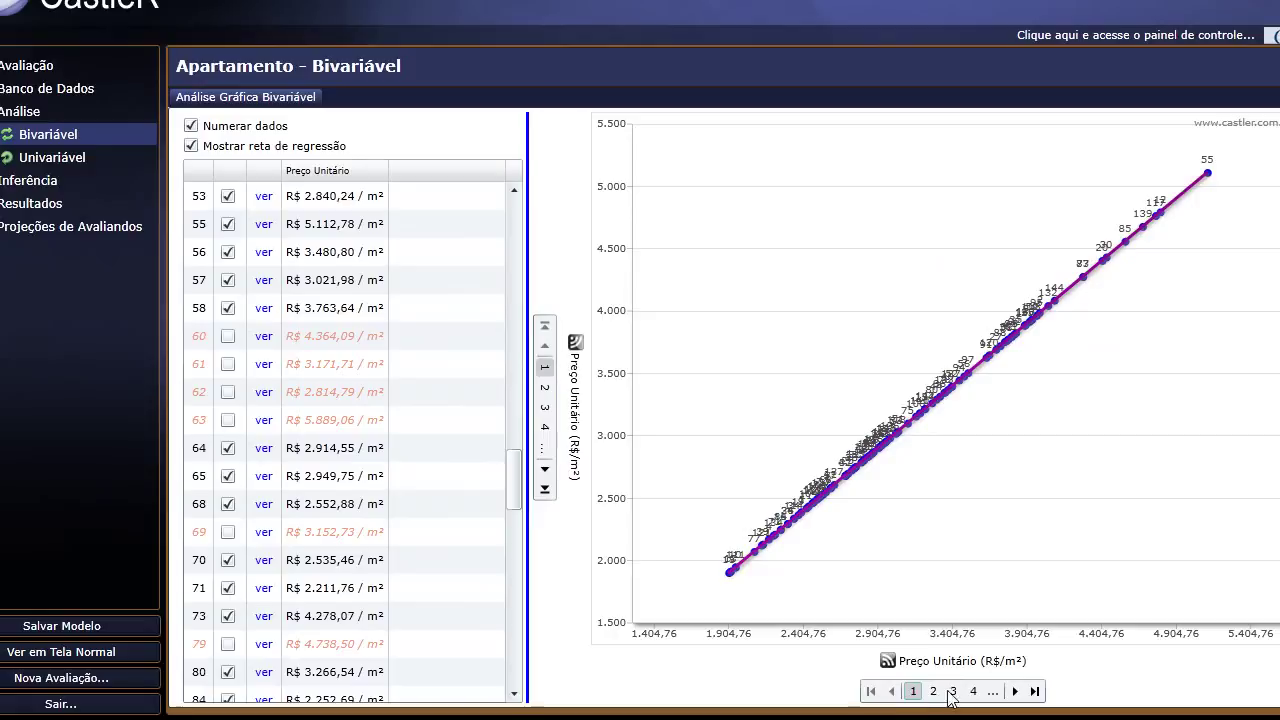
{"action": "left_click", "coordinate": [1013, 690]}
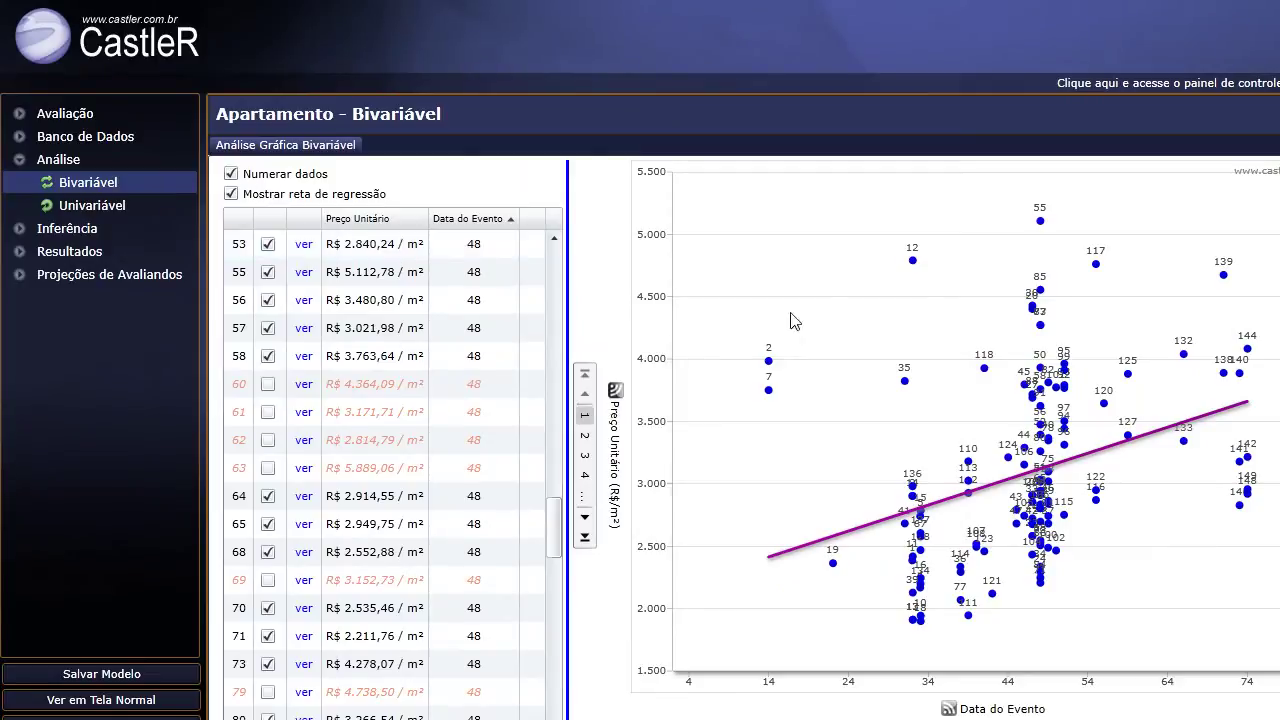
{"action": "left_click", "coordinate": [232, 194]}
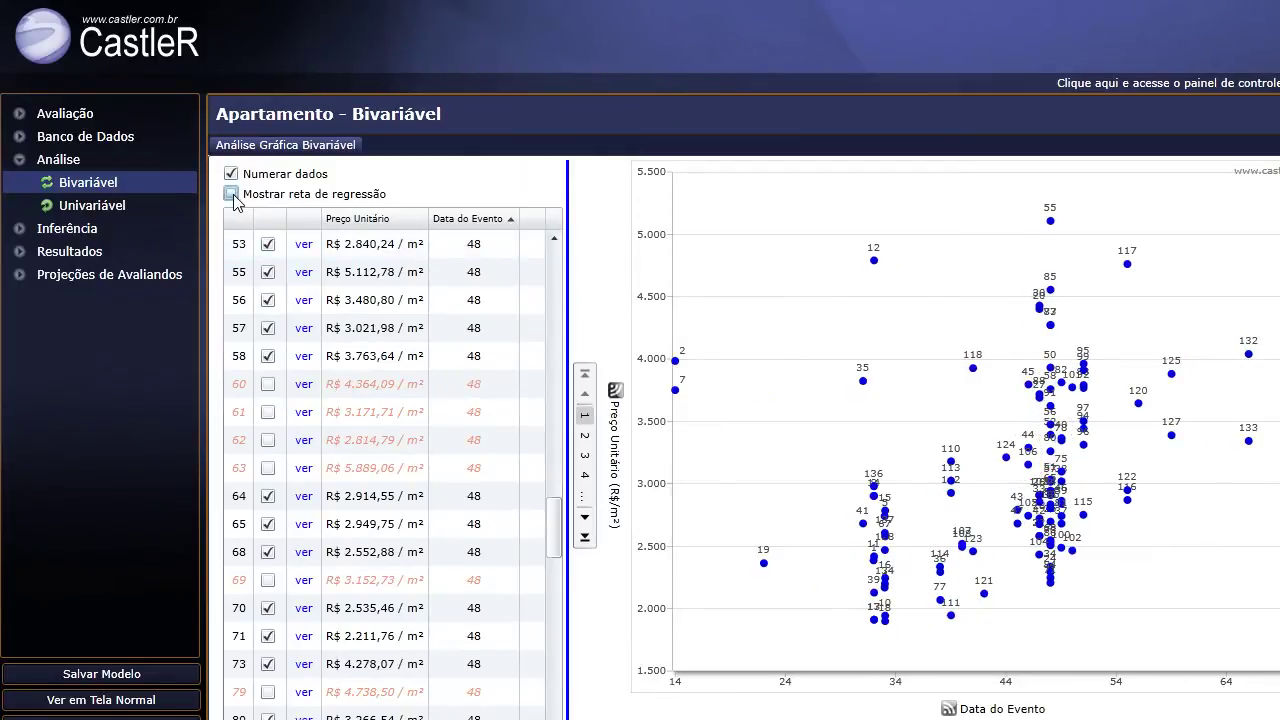
{"action": "left_click", "coordinate": [232, 194]}
{"action": "left_click", "coordinate": [232, 194]}
{"action": "left_click", "coordinate": [232, 194]}
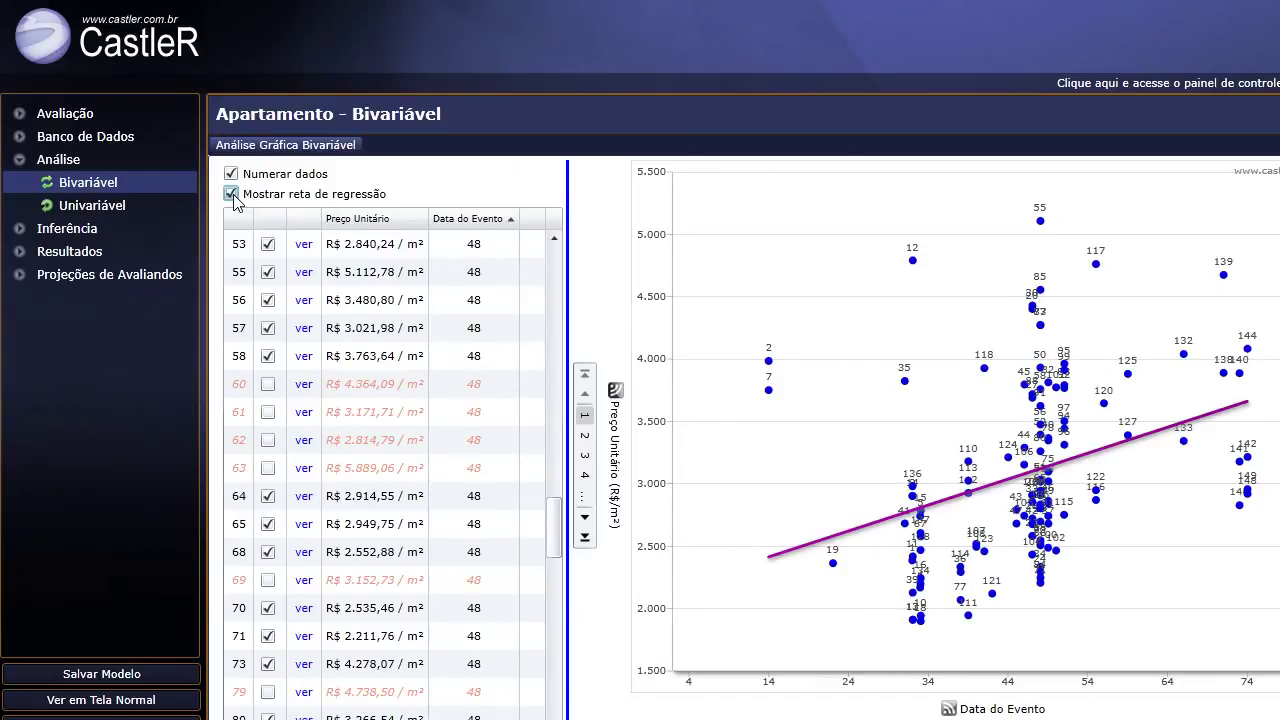
{"action": "left_click", "coordinate": [232, 194]}
{"action": "left_click", "coordinate": [232, 194]}
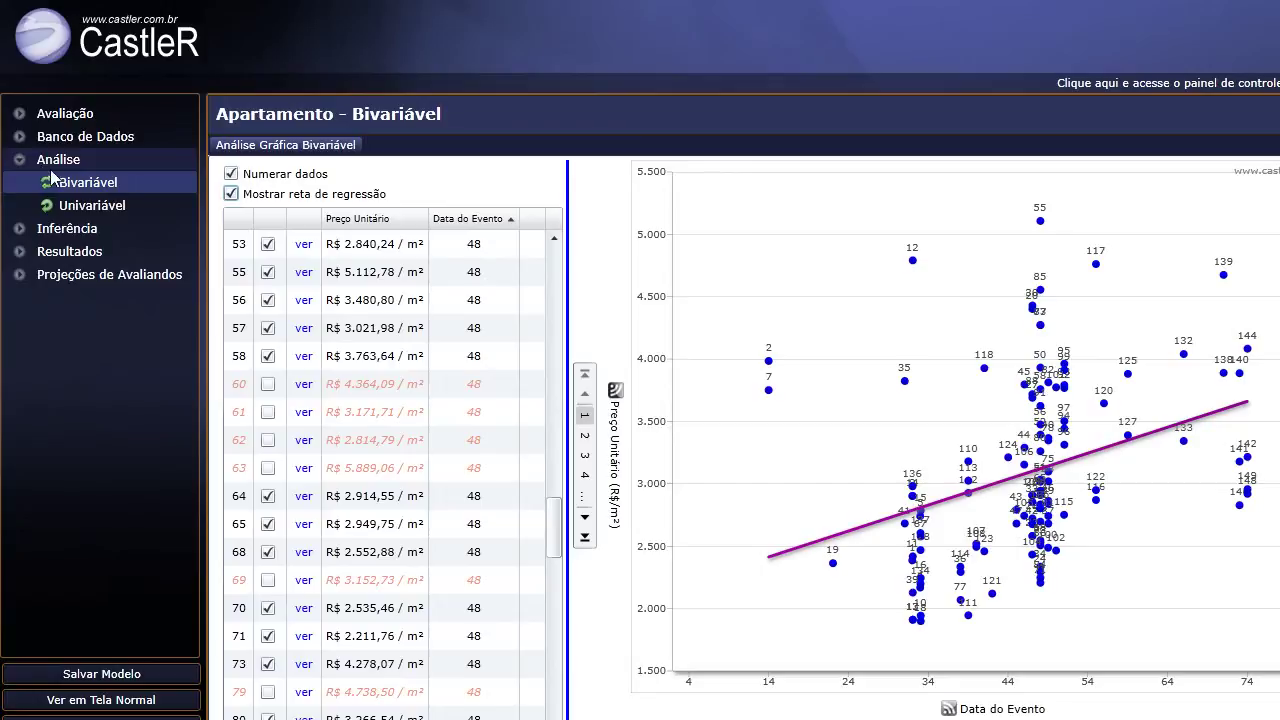
- Open the univariate analysis and browse the discrete variable charts from Data do Evento to Idade Real/Estimada
{"action": "left_click", "coordinate": [92, 207]}
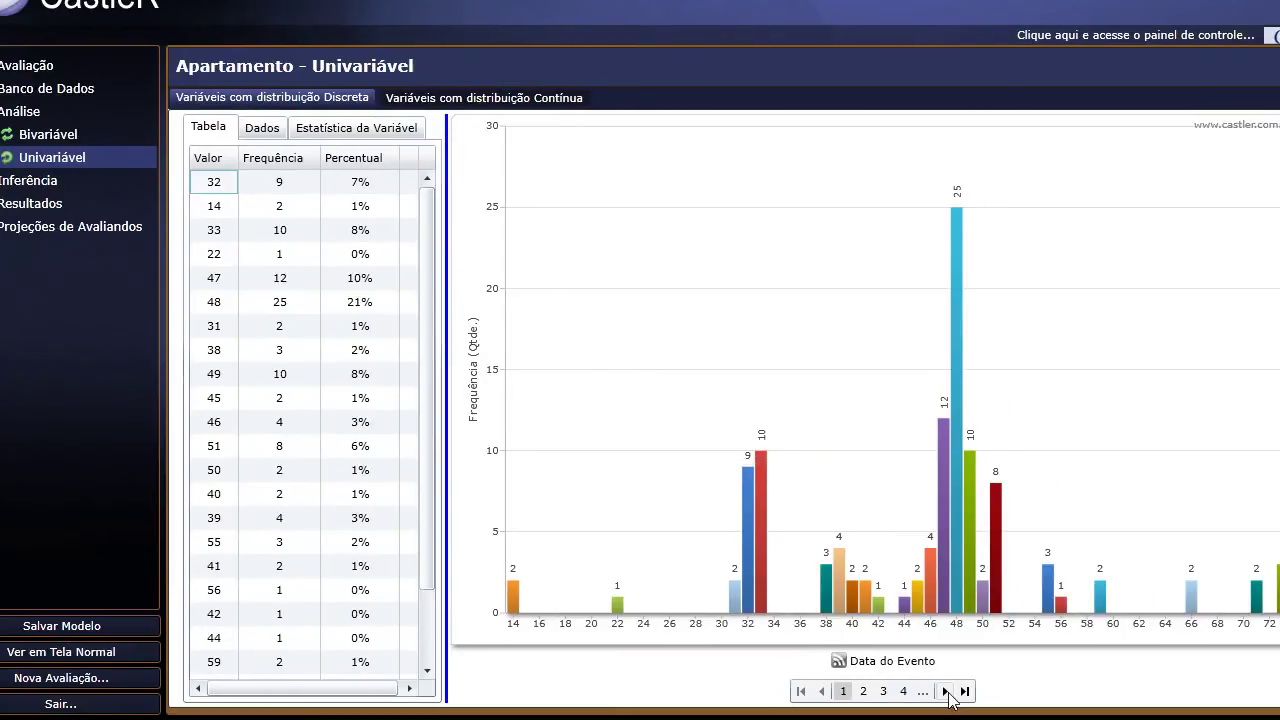
{"action": "left_click", "coordinate": [946, 691]}
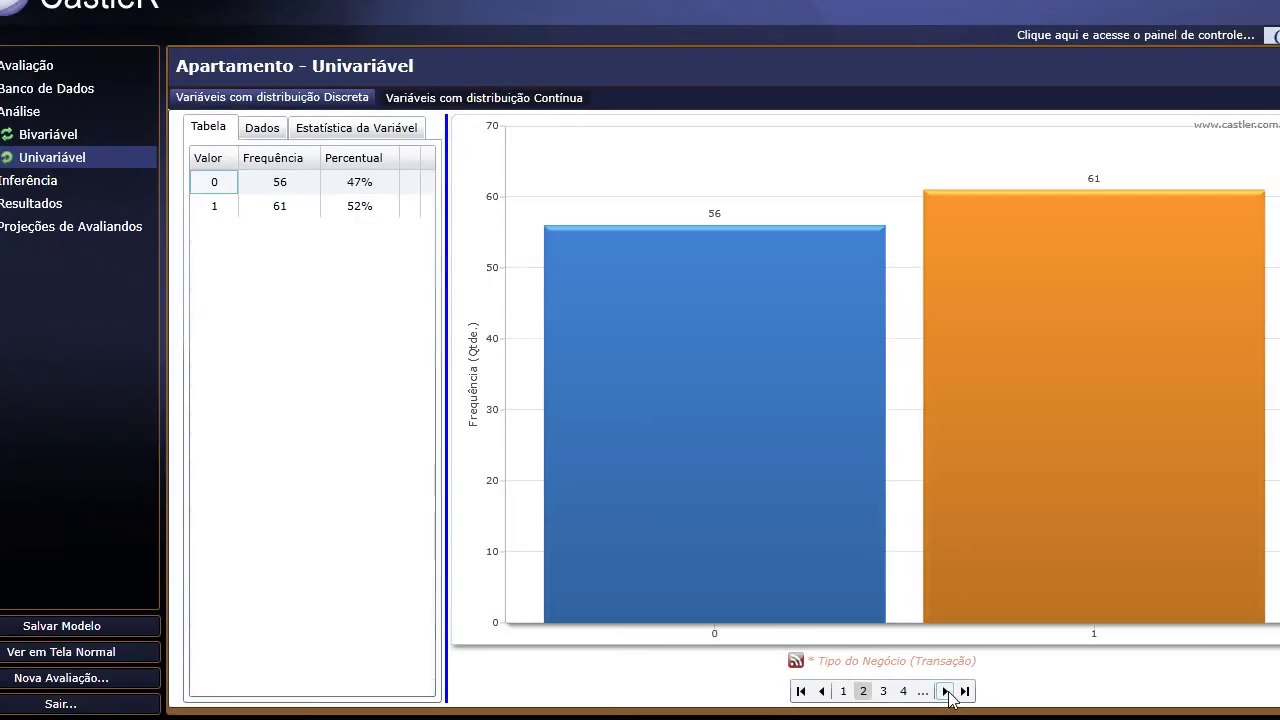
{"action": "left_click", "coordinate": [946, 691]}
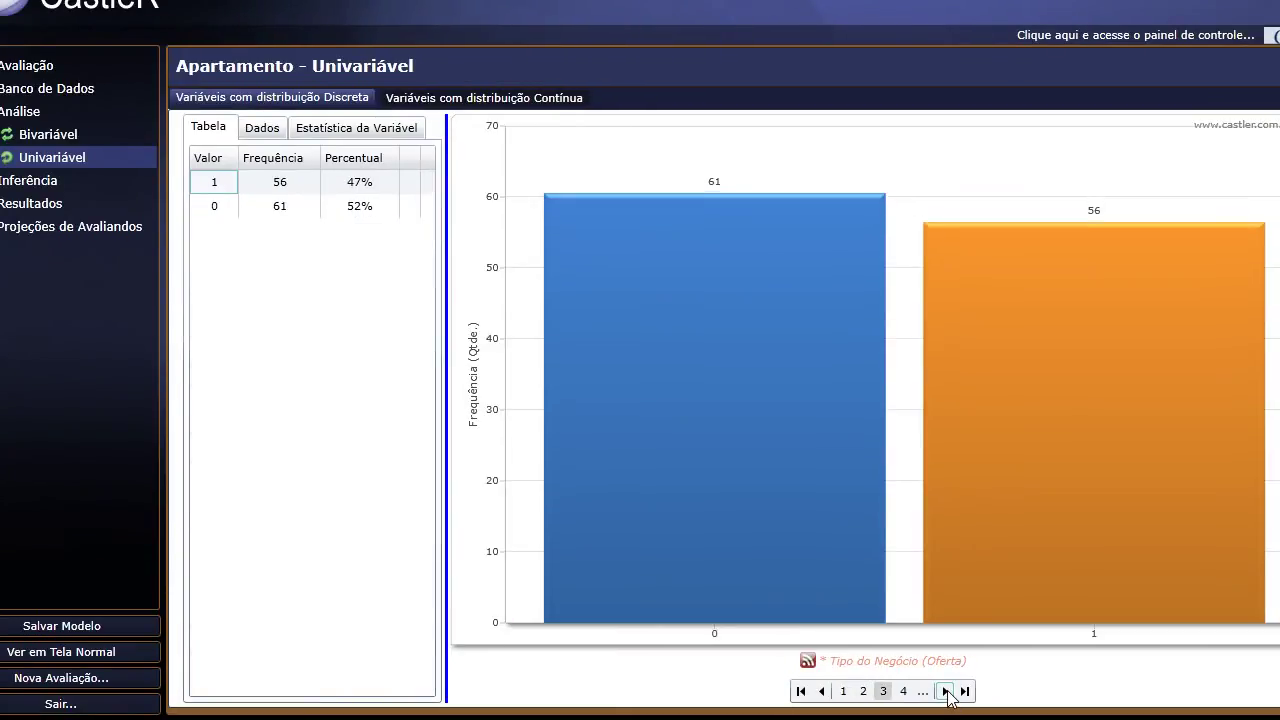
{"action": "left_click", "coordinate": [946, 691]}
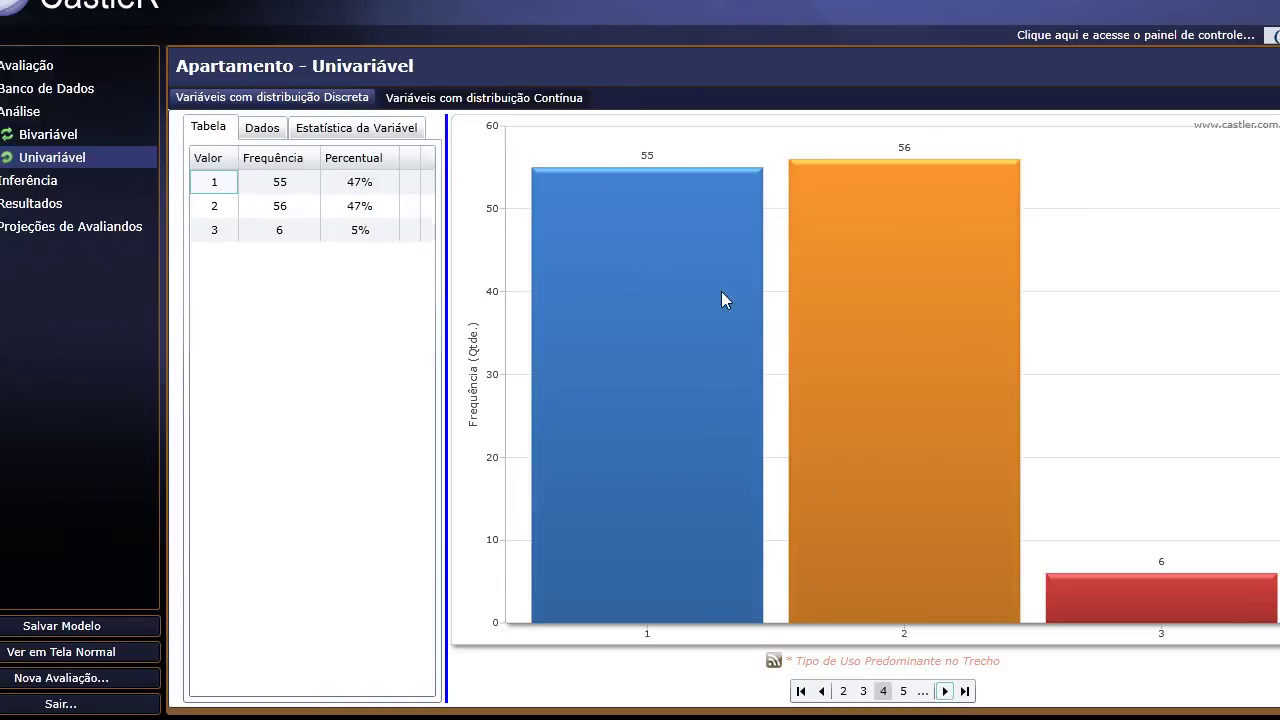
{"action": "left_click", "coordinate": [945, 691]}
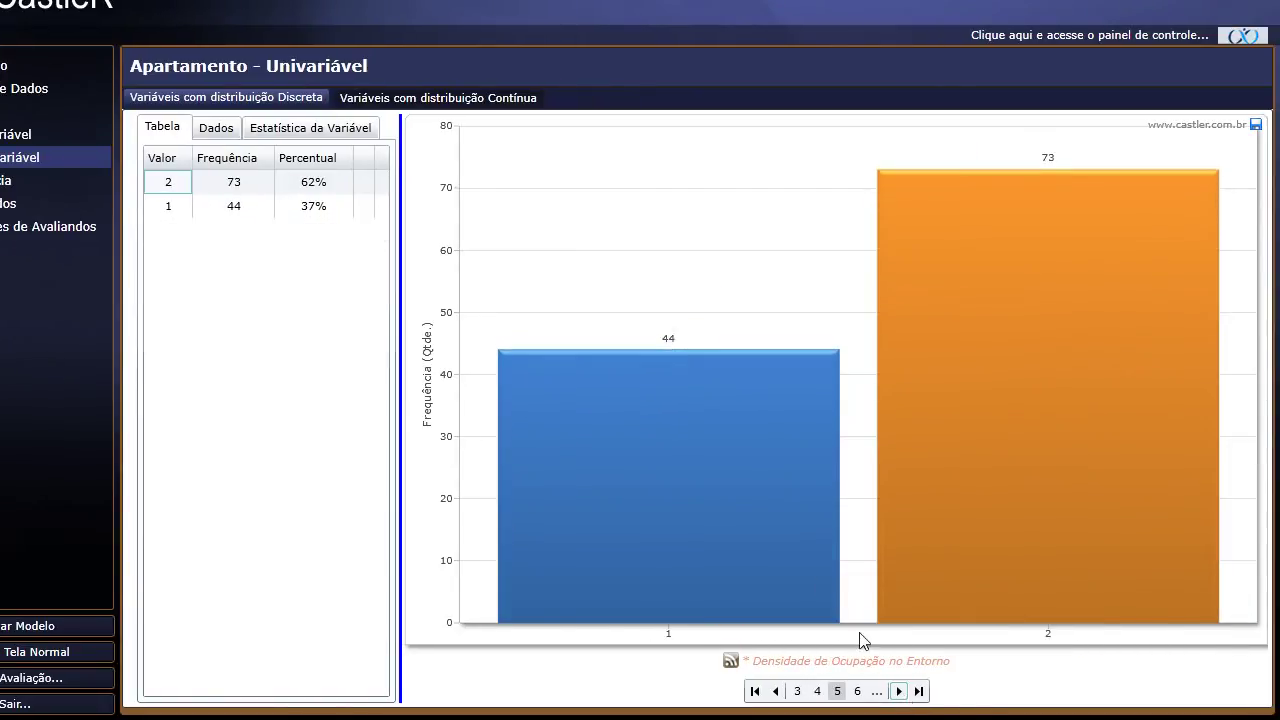
{"action": "left_click", "coordinate": [898, 692]}
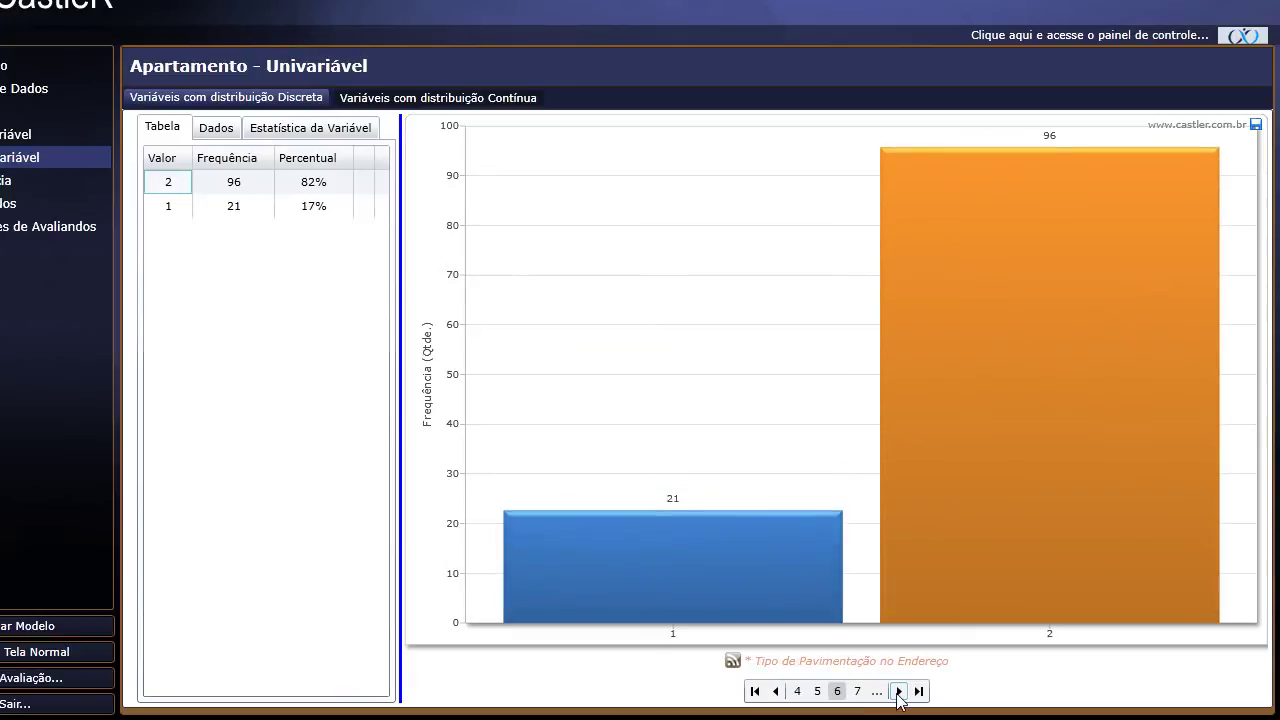
{"action": "left_click", "coordinate": [898, 692]}
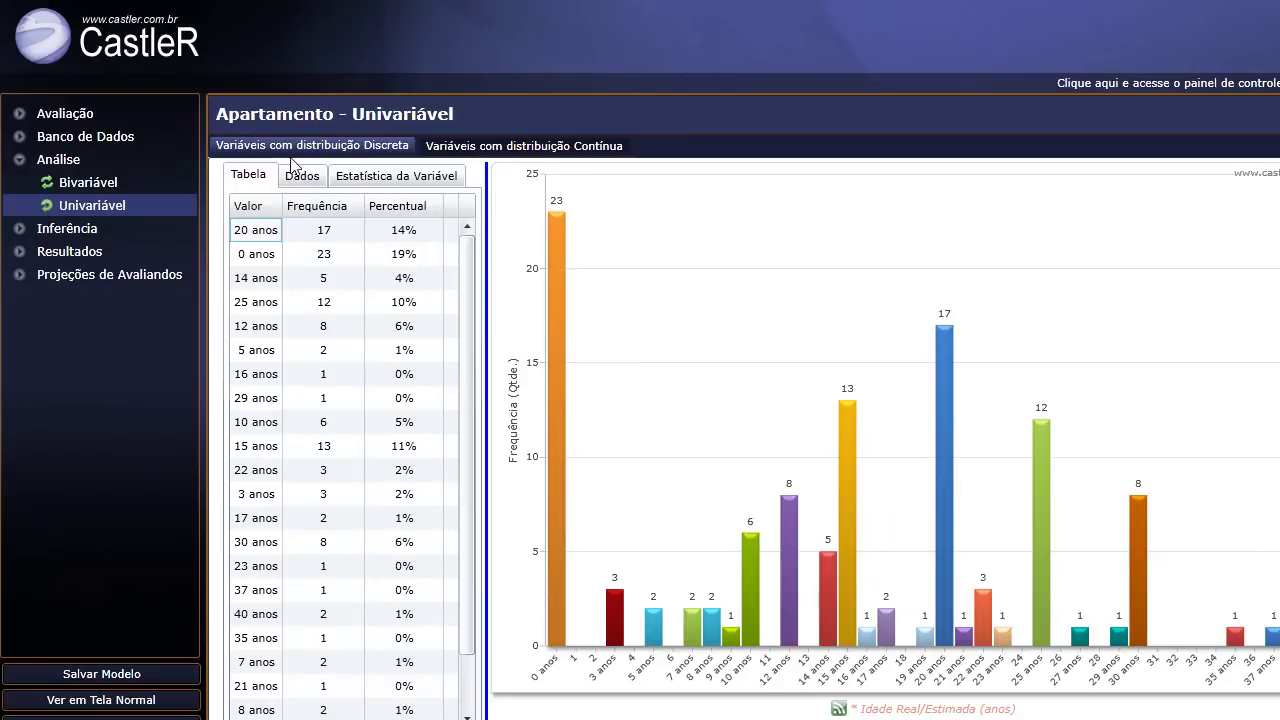
- Show the continuous variables and browse their histograms from Preço Unitário to Área Privativa Principal Construída
{"action": "left_click", "coordinate": [515, 152]}
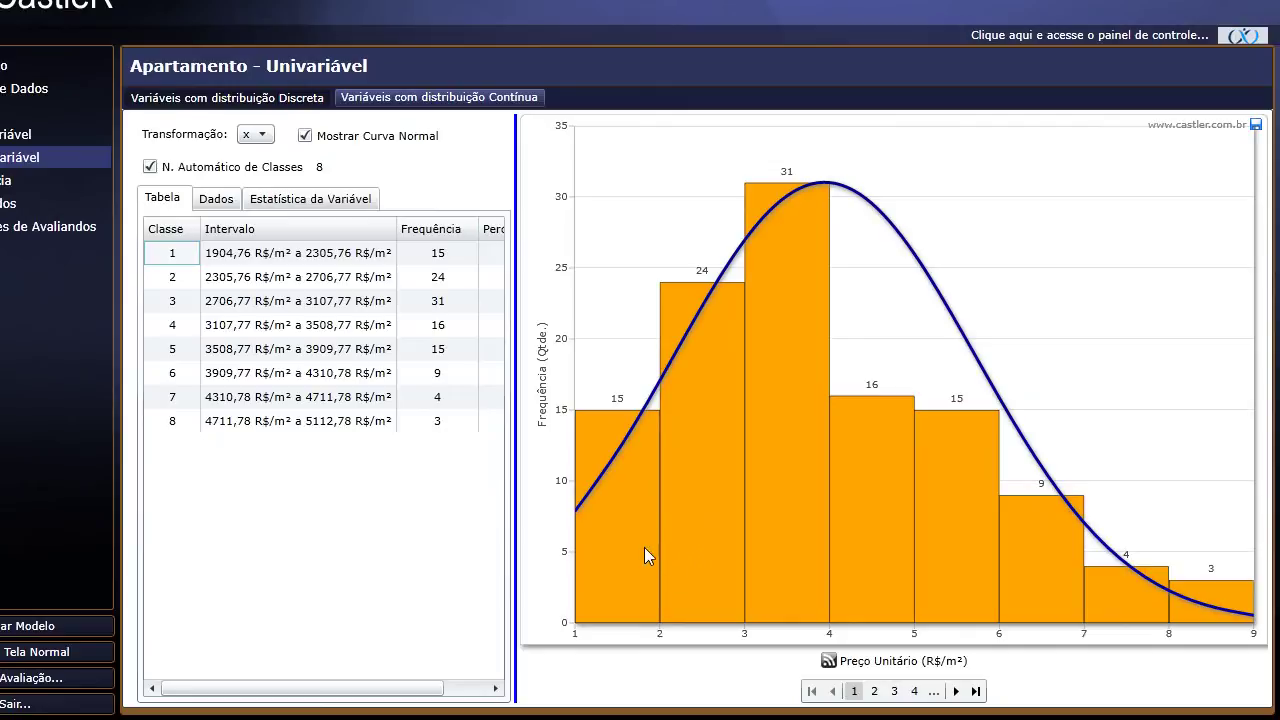
{"action": "left_click", "coordinate": [956, 692]}
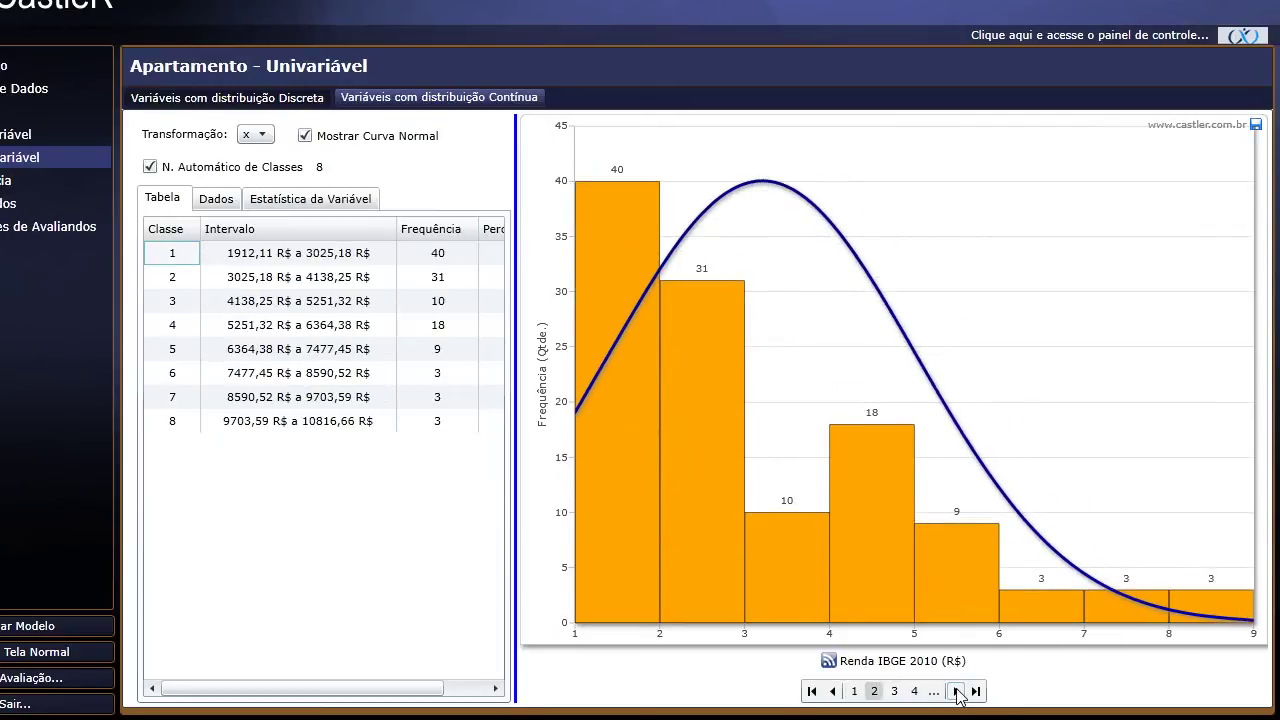
{"action": "left_click", "coordinate": [956, 692]}
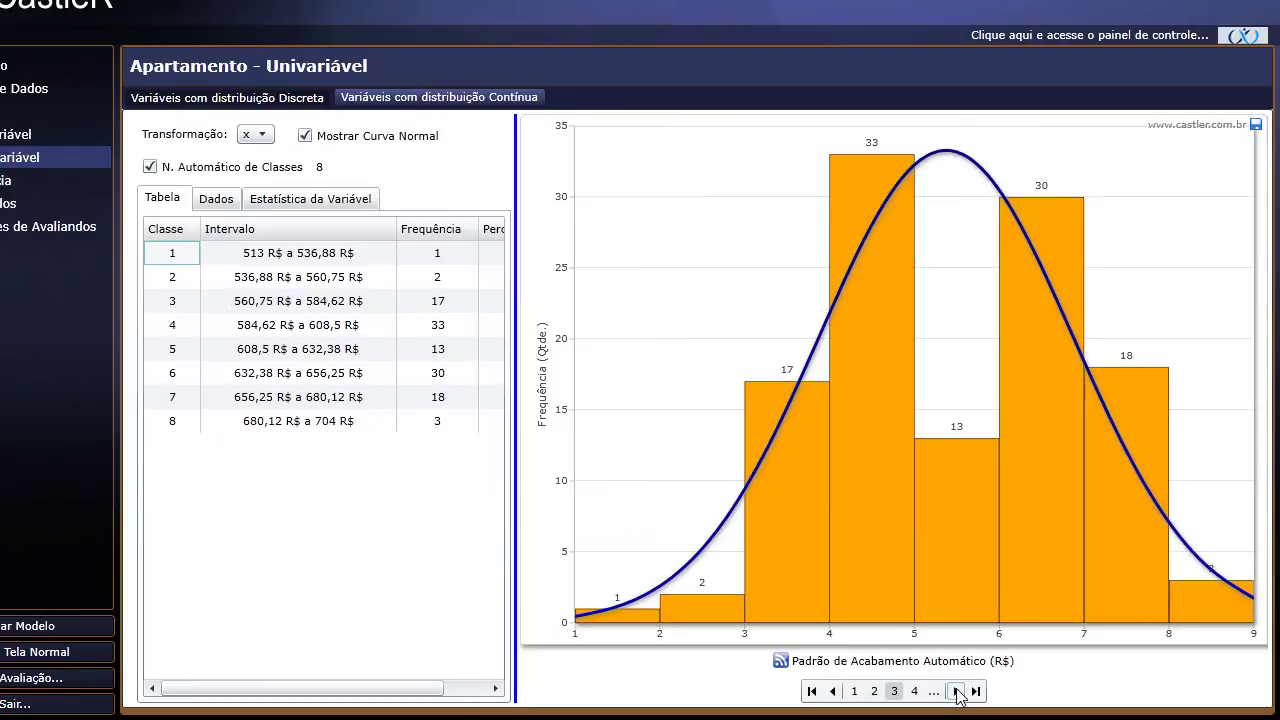
{"action": "left_click", "coordinate": [956, 692]}
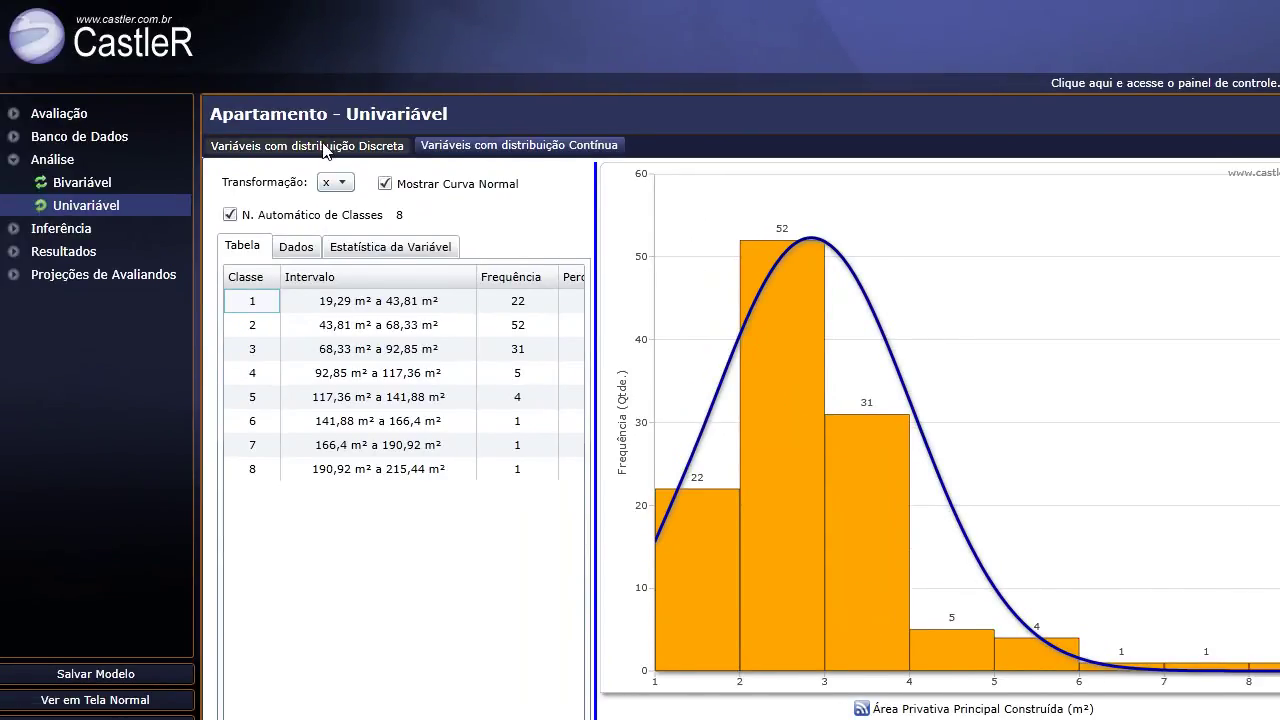
- Return to the discrete variables and advance to the Densidade de Ocupação no Entorno chart
{"action": "left_click", "coordinate": [325, 150]}
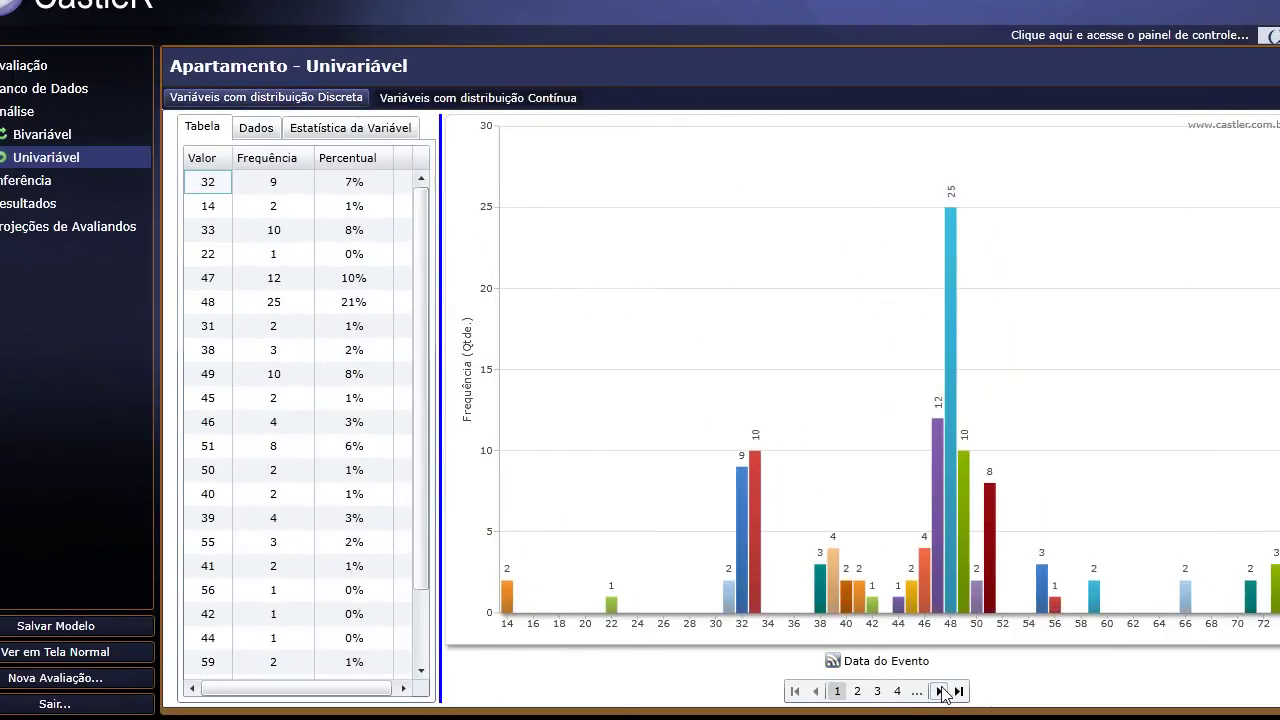
{"action": "left_click", "coordinate": [940, 691]}
{"action": "left_click", "coordinate": [940, 691]}
{"action": "left_click", "coordinate": [940, 691]}
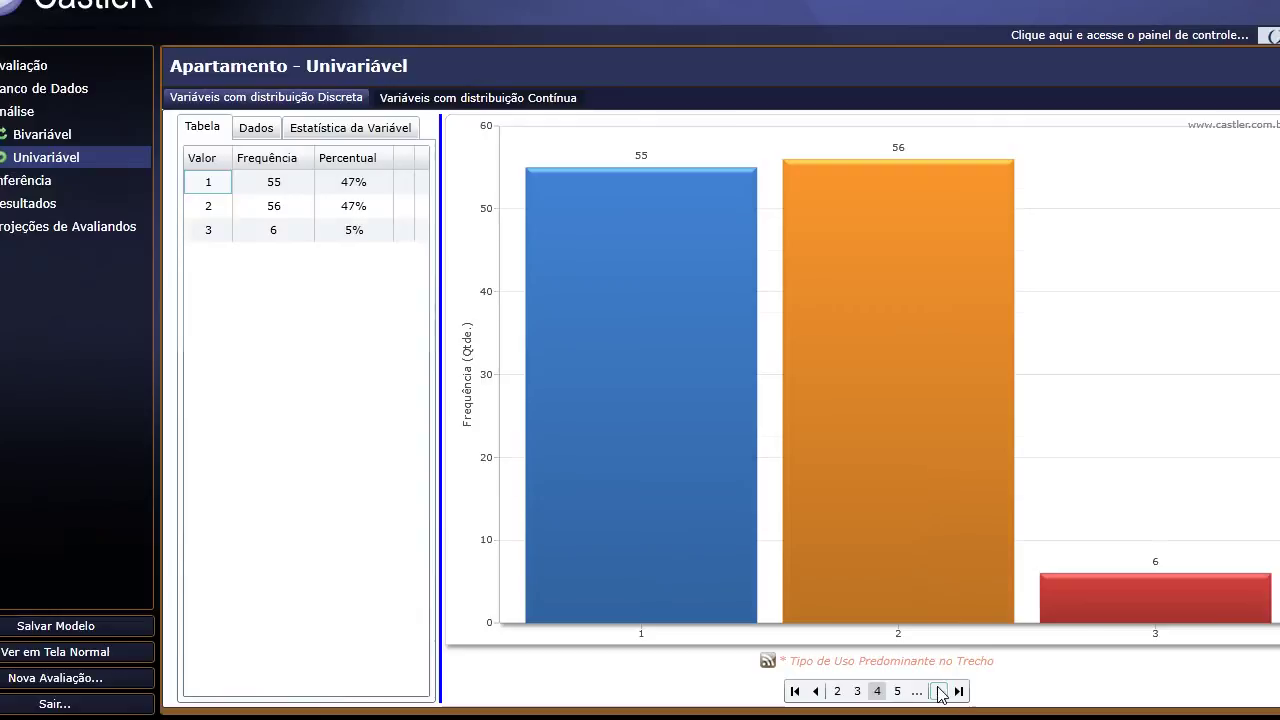
{"action": "left_click", "coordinate": [940, 691]}
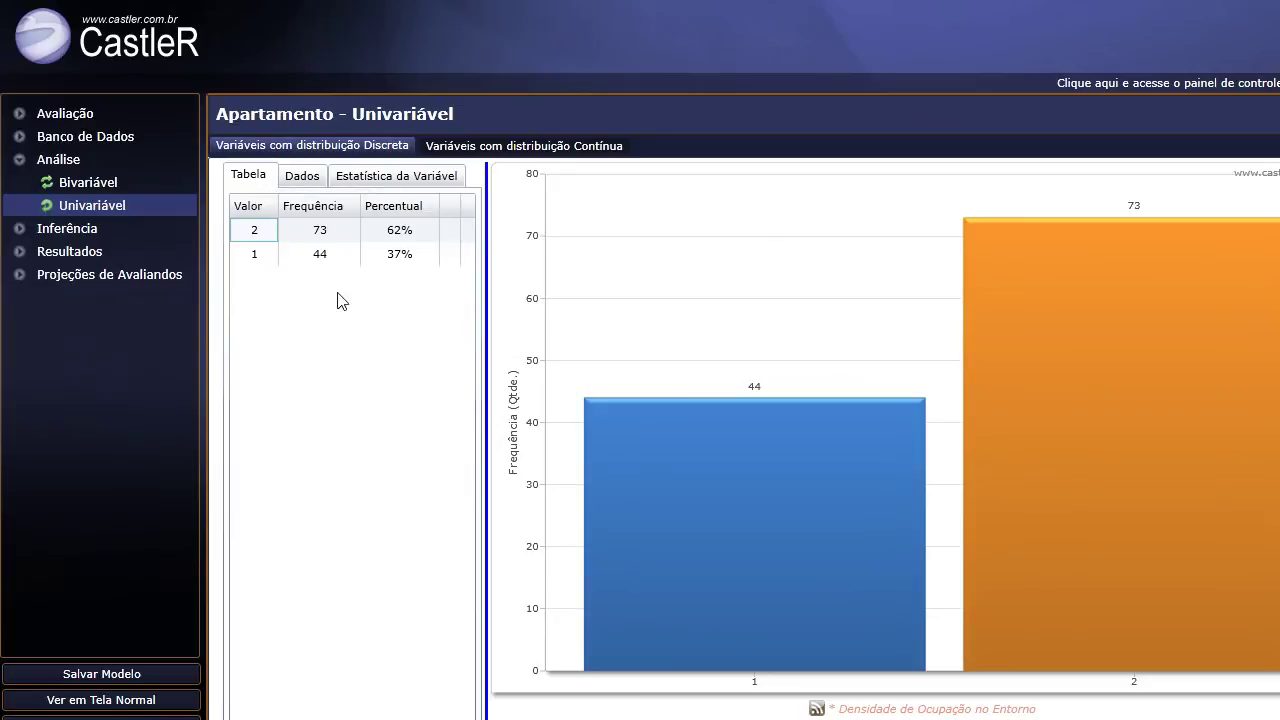
- Show the individual data for Densidade de Ocupação no Entorno, widen the table to fit its heading, and open the details of data item 4
{"action": "left_click", "coordinate": [318, 181]}
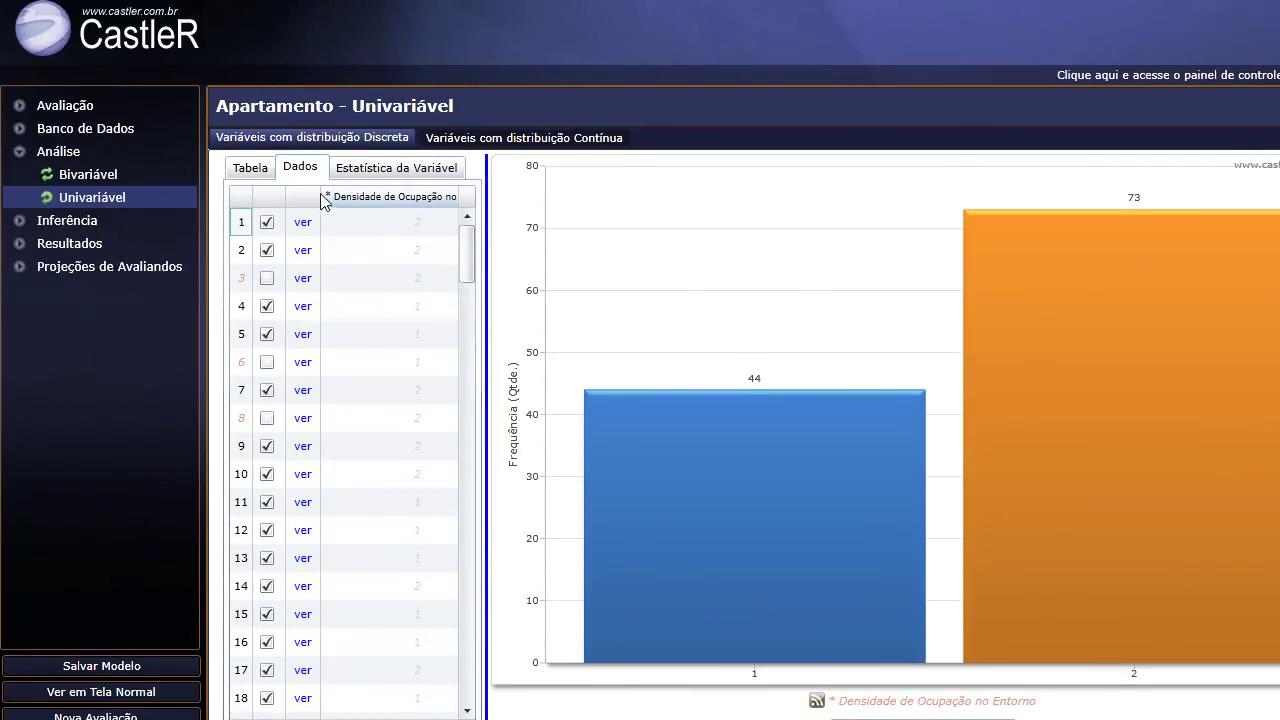
{"action": "left_click_drag", "start_coordinate": [501, 308], "coordinate": [548, 306]}
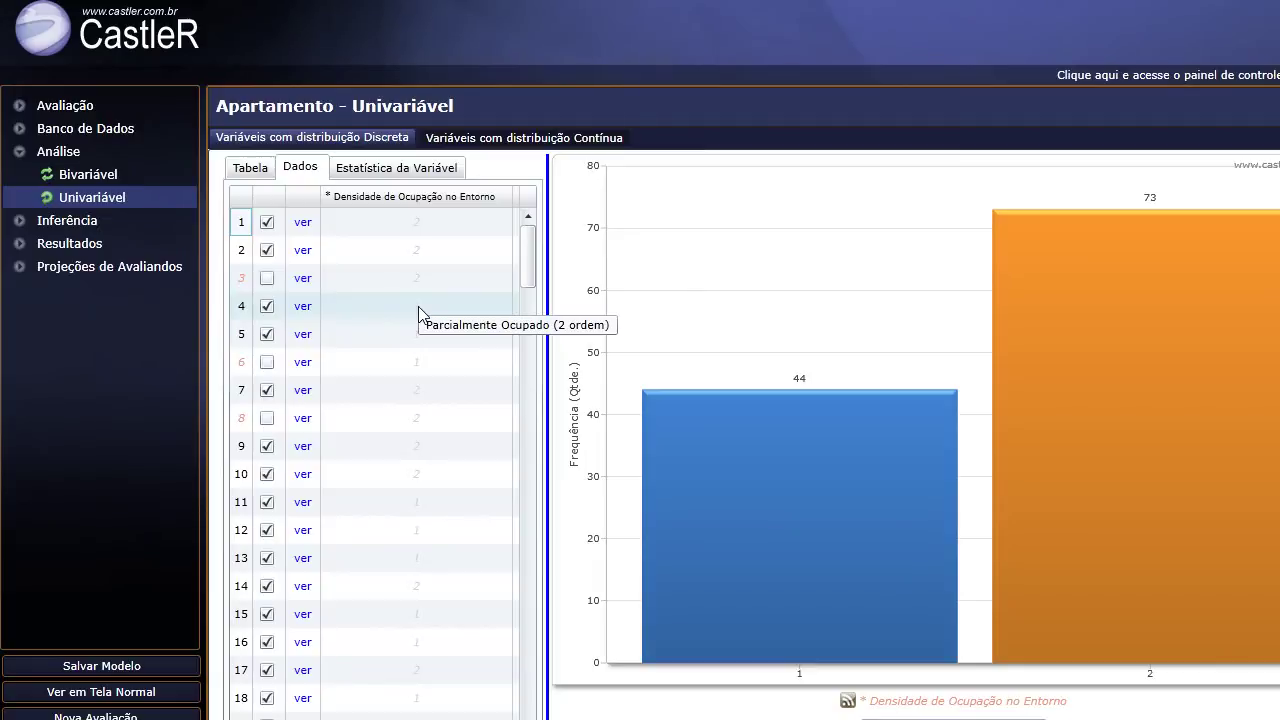
{"action": "left_click", "coordinate": [303, 307]}
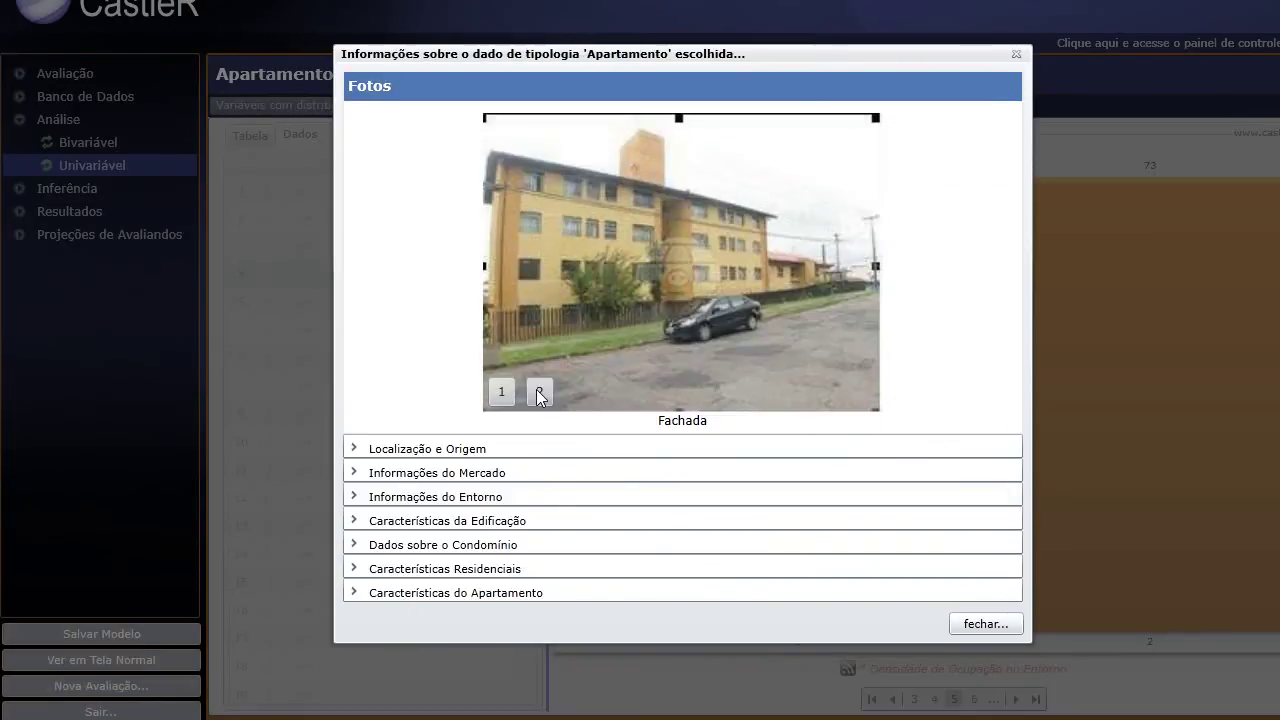
- Review both photos and the location and market information of the data item, and close its details
{"action": "left_click", "coordinate": [538, 391]}
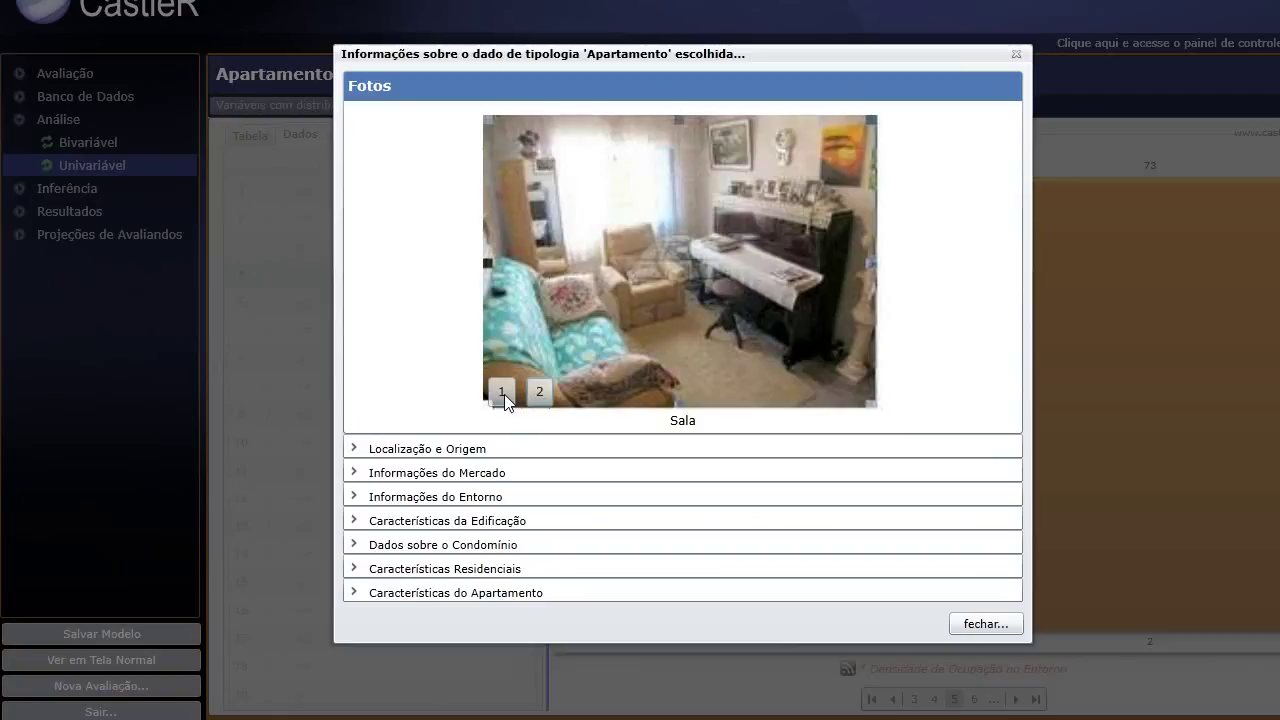
{"action": "left_click", "coordinate": [501, 391]}
{"action": "left_click", "coordinate": [450, 449]}
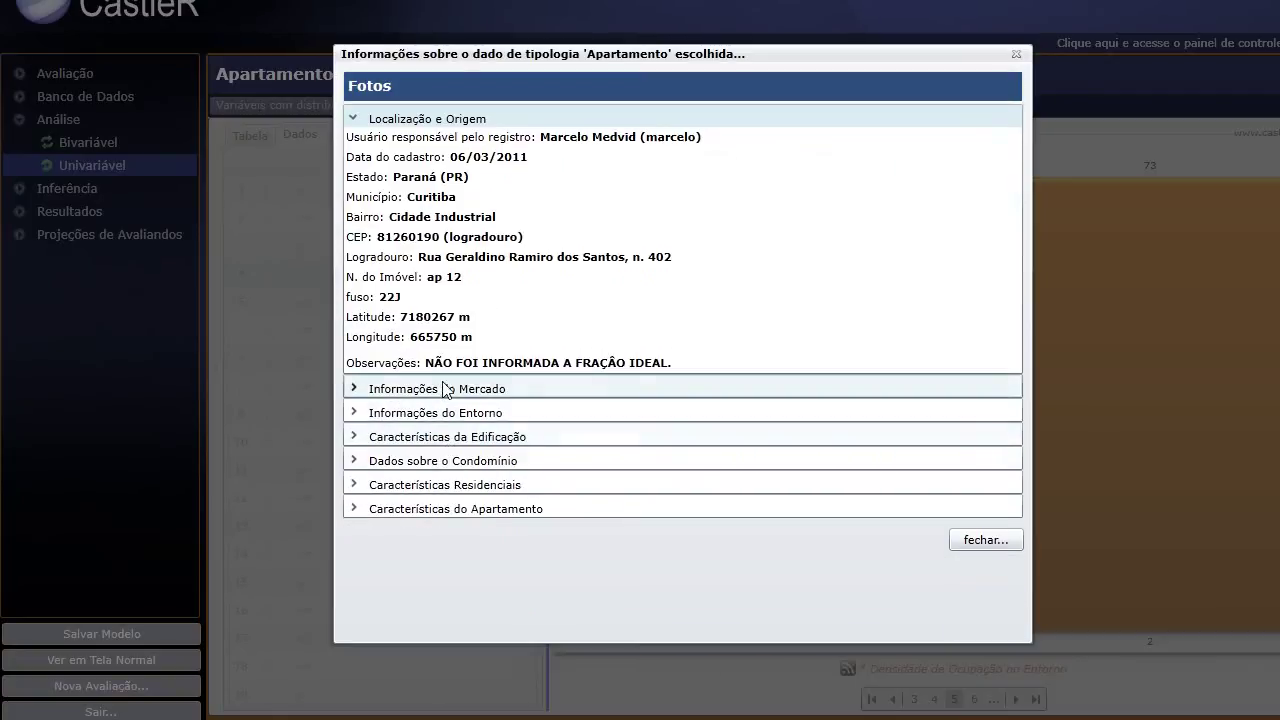
{"action": "left_click", "coordinate": [445, 546]}
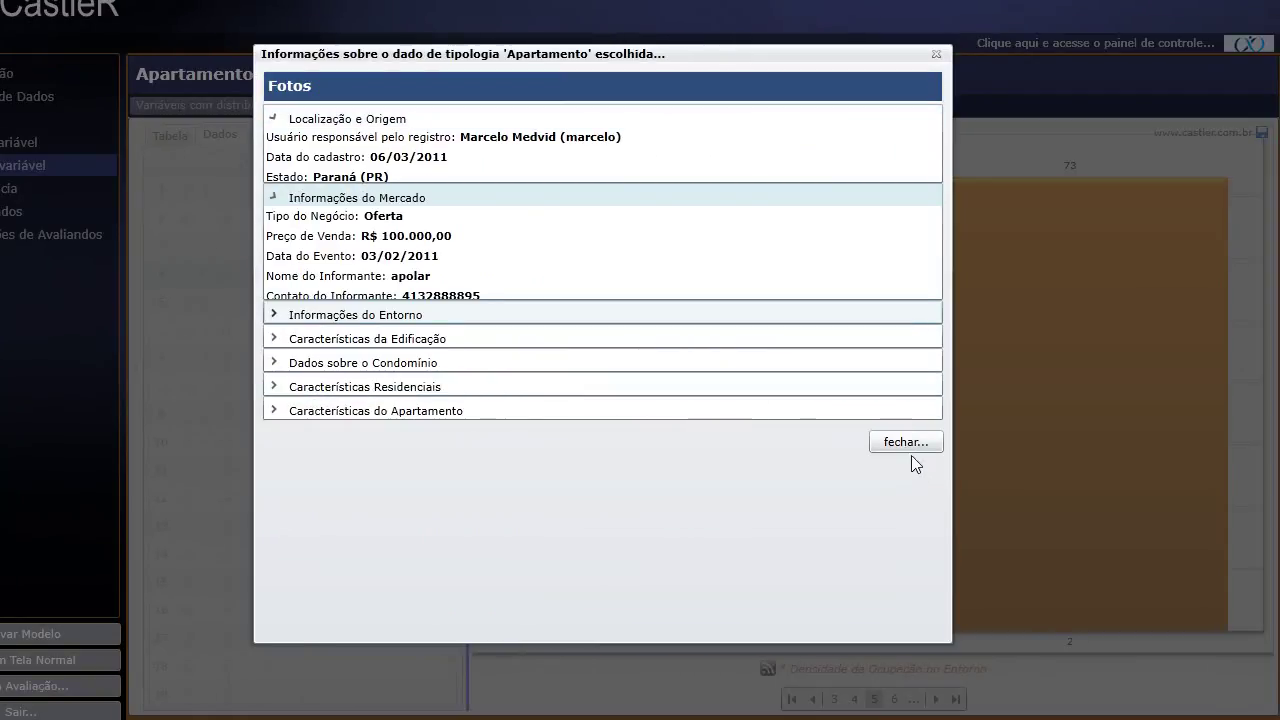
{"action": "left_click", "coordinate": [908, 417]}
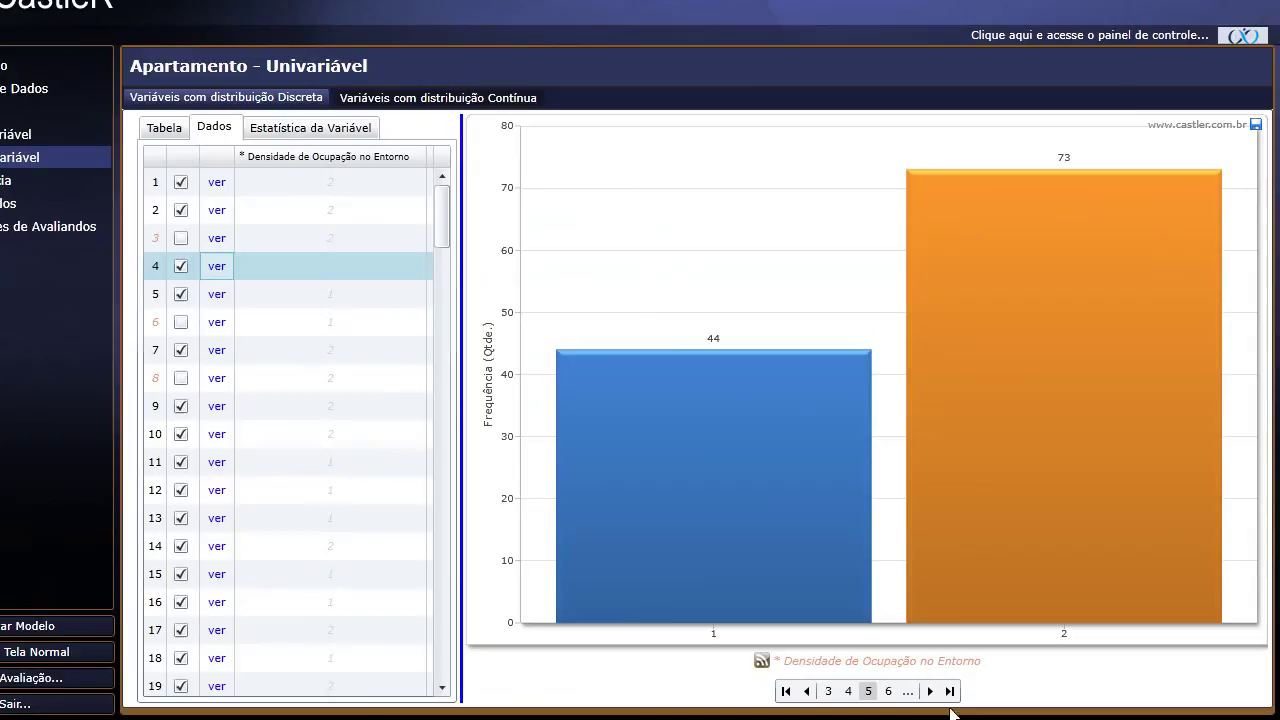
- Advance through the discrete variable charts from Densidade de Ocupação no Entorno to Equipamentos do Condomínio - Brinquedoteca
{"action": "left_click", "coordinate": [931, 692]}
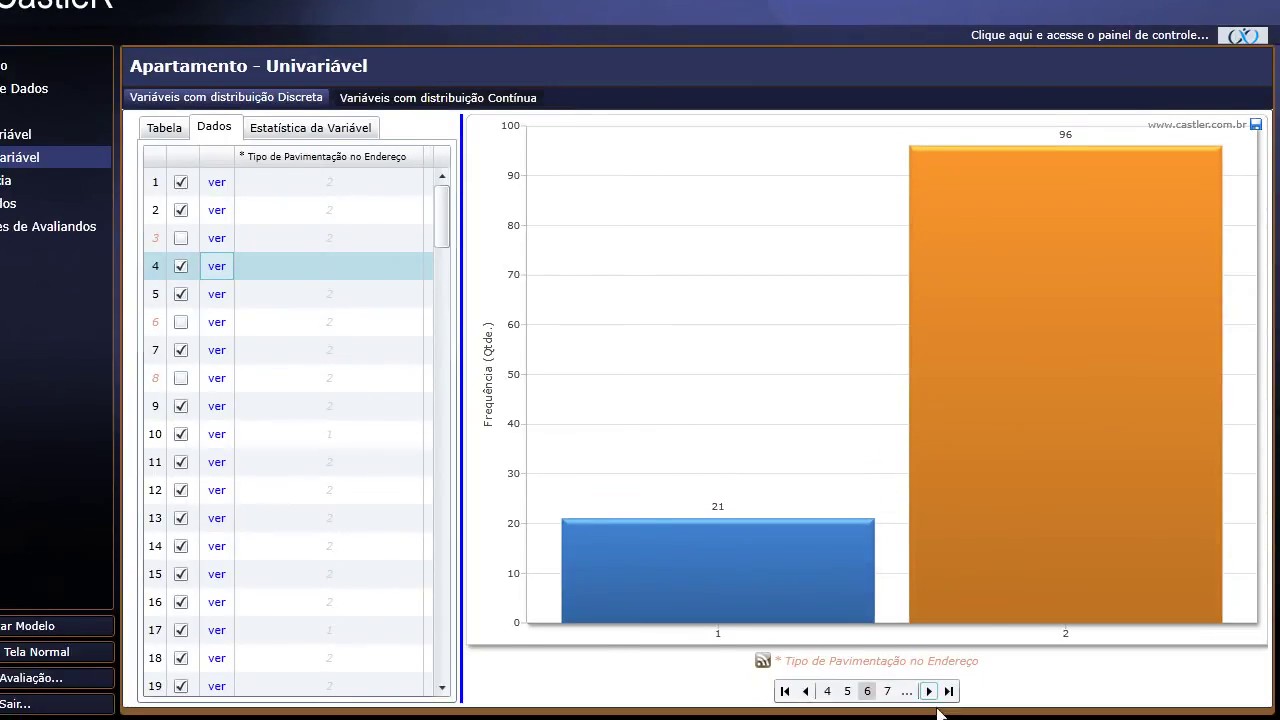
{"action": "left_click", "coordinate": [931, 692]}
{"action": "left_click", "coordinate": [931, 692]}
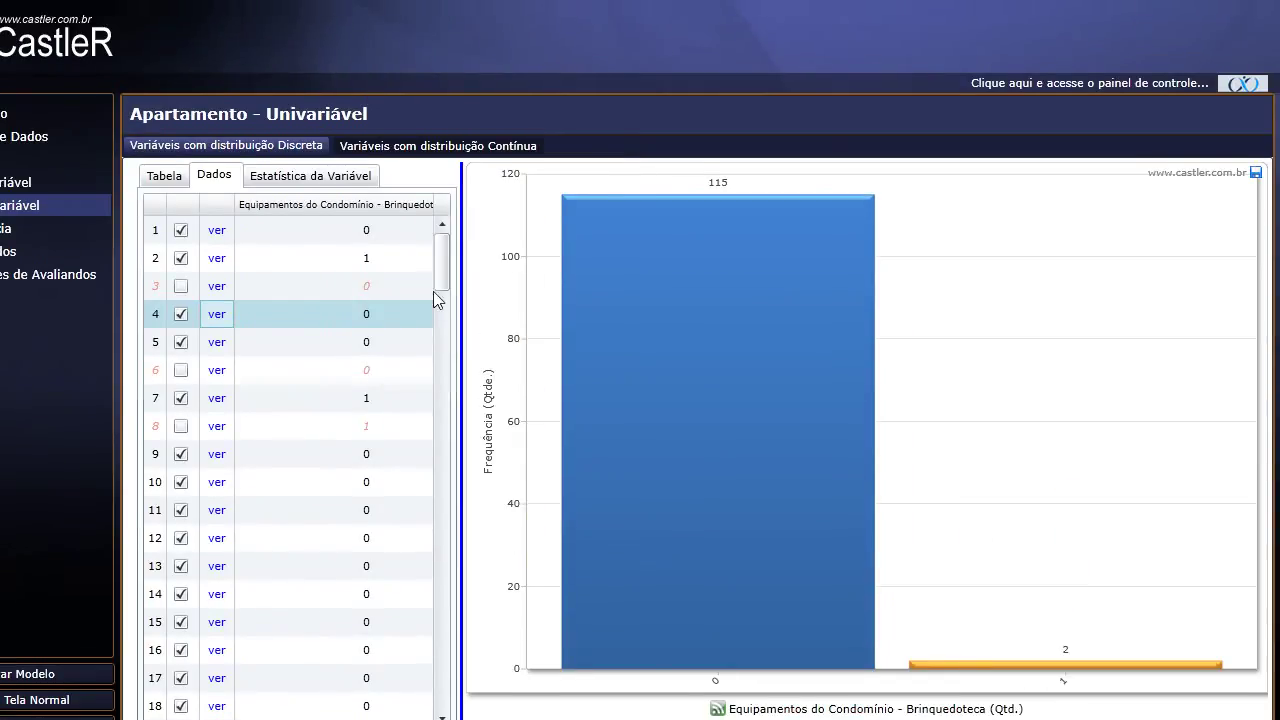
- Show the continuous variables, advance to the Renda IBGE 2010 histogram and inspect the intervals of its first classes
{"action": "left_click", "coordinate": [407, 155]}
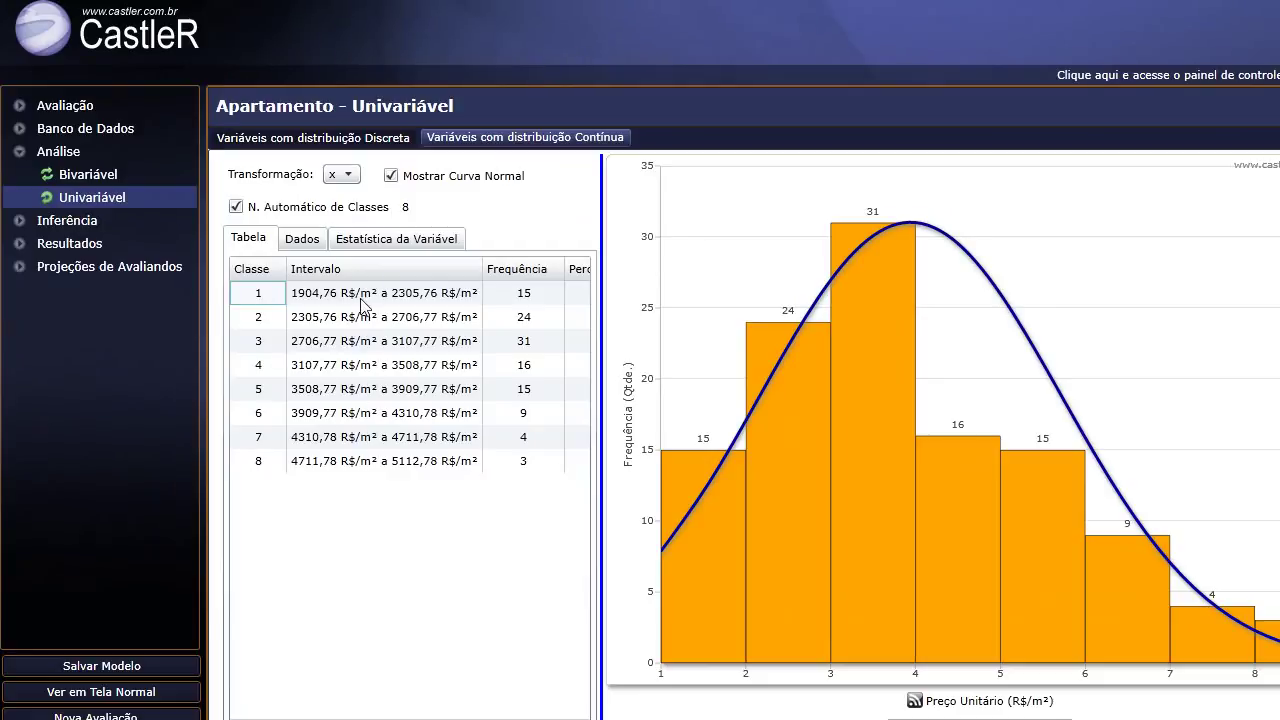
{"action": "key", "text": "Return"}
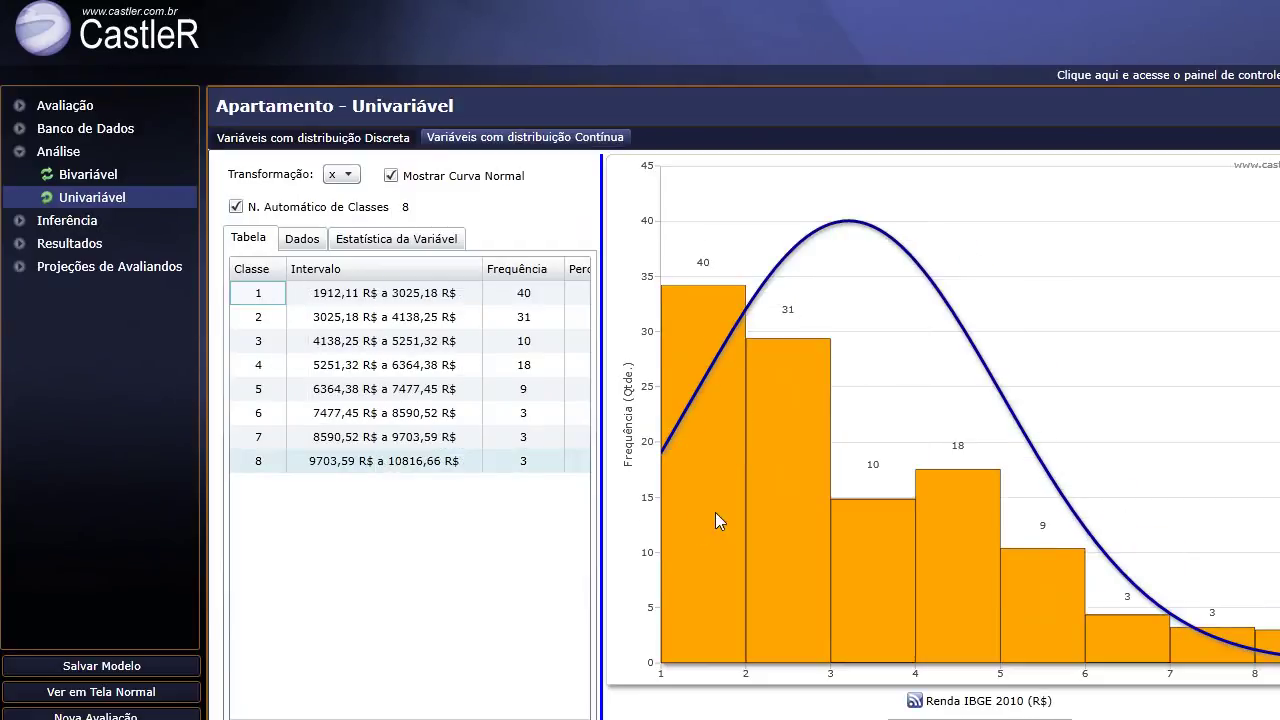
{"action": "mouse_move", "coordinate": [718, 505]}
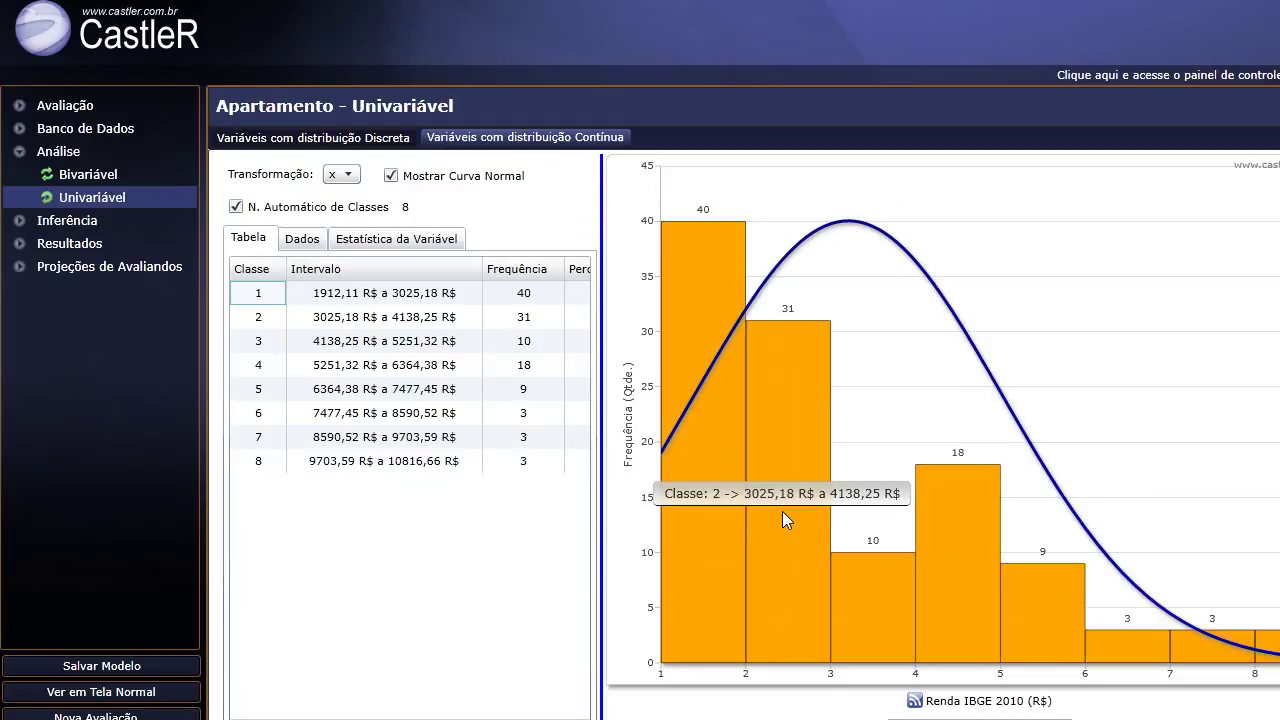
{"action": "scroll", "coordinate": [785, 513], "scroll_direction": "down", "scroll_amount": 1}
{"action": "mouse_move", "coordinate": [869, 544]}
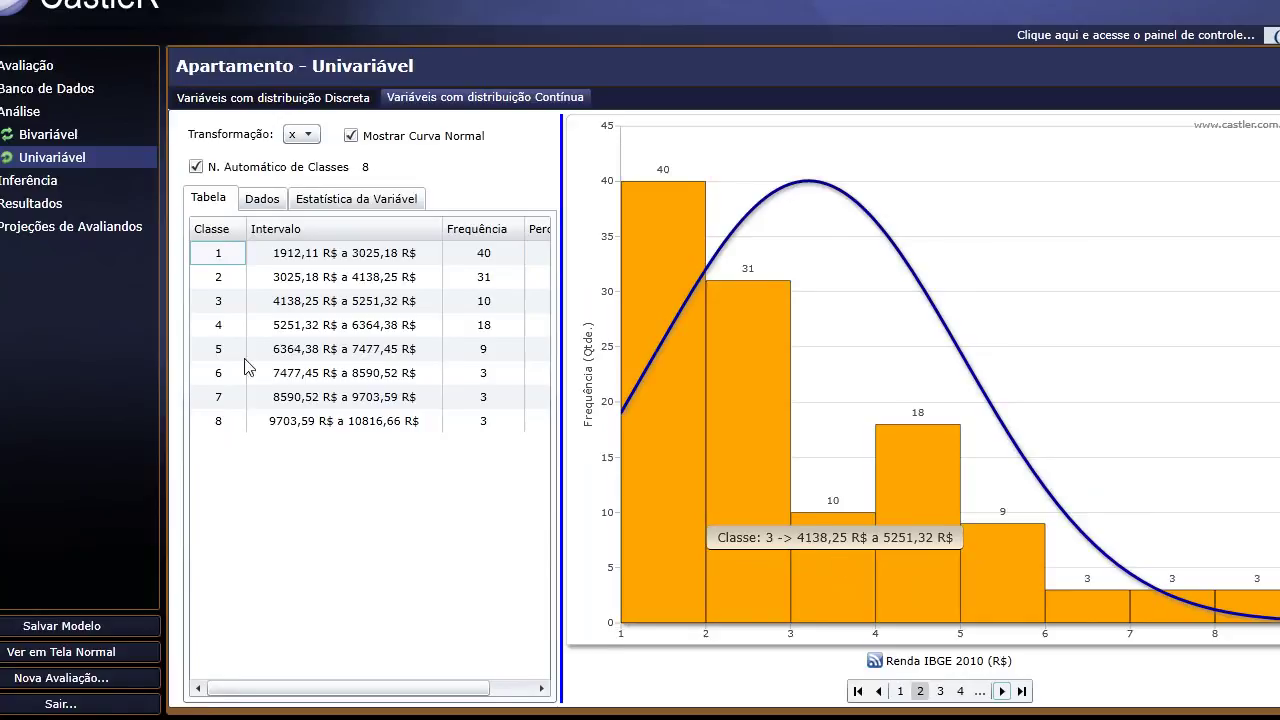
- Show the individual data for Renda IBGE 2010 and disable data items 1 and 2
{"action": "left_click", "coordinate": [308, 206]}
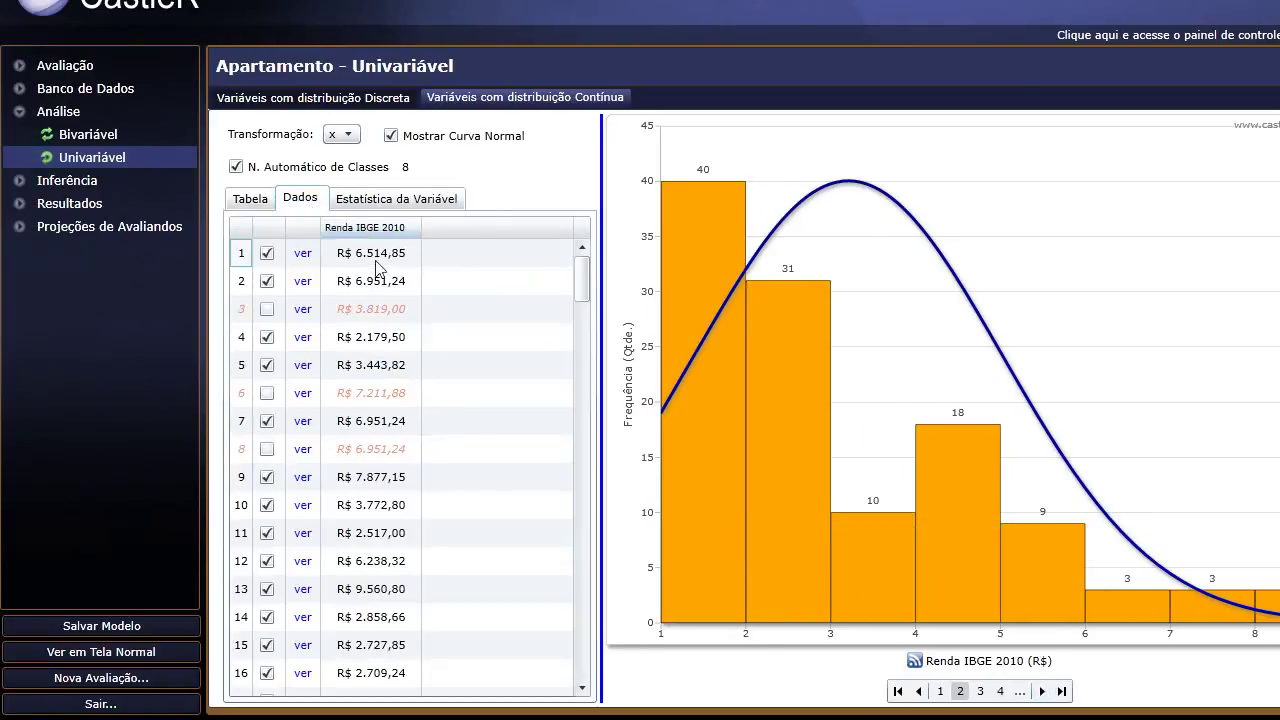
{"action": "left_click", "coordinate": [268, 257]}
{"action": "left_click", "coordinate": [268, 255]}
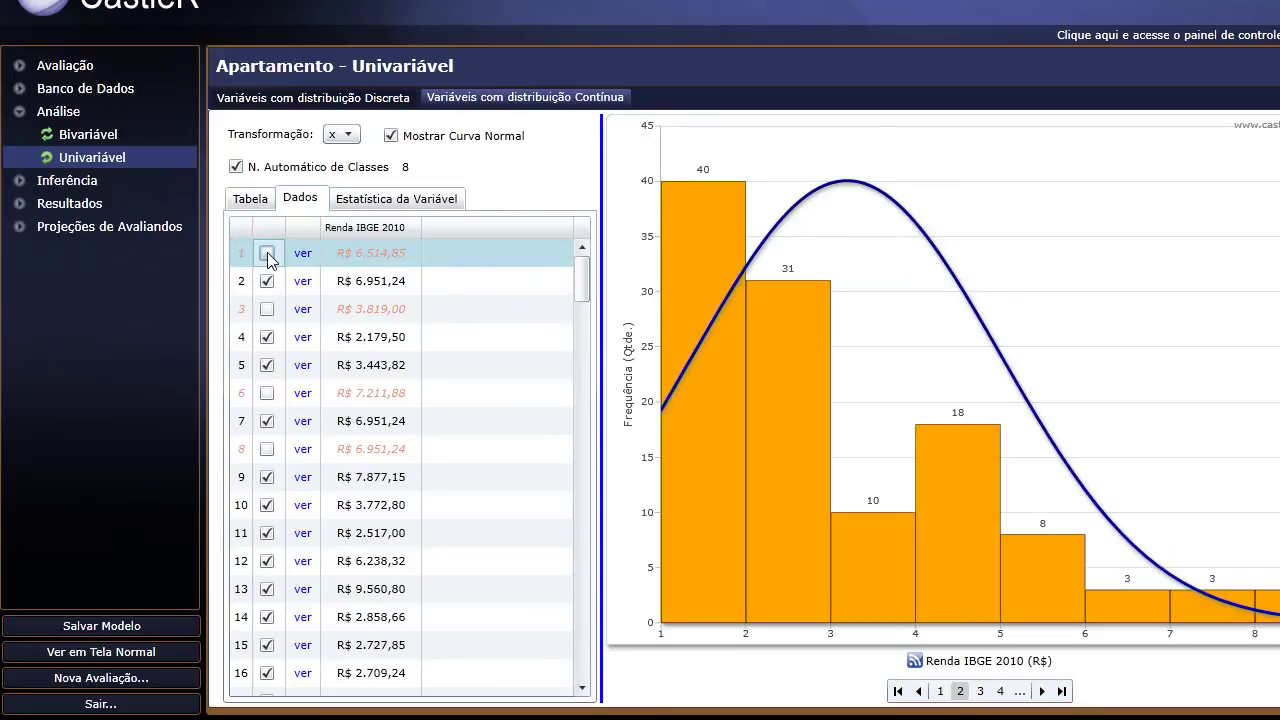
{"action": "left_click", "coordinate": [267, 255]}
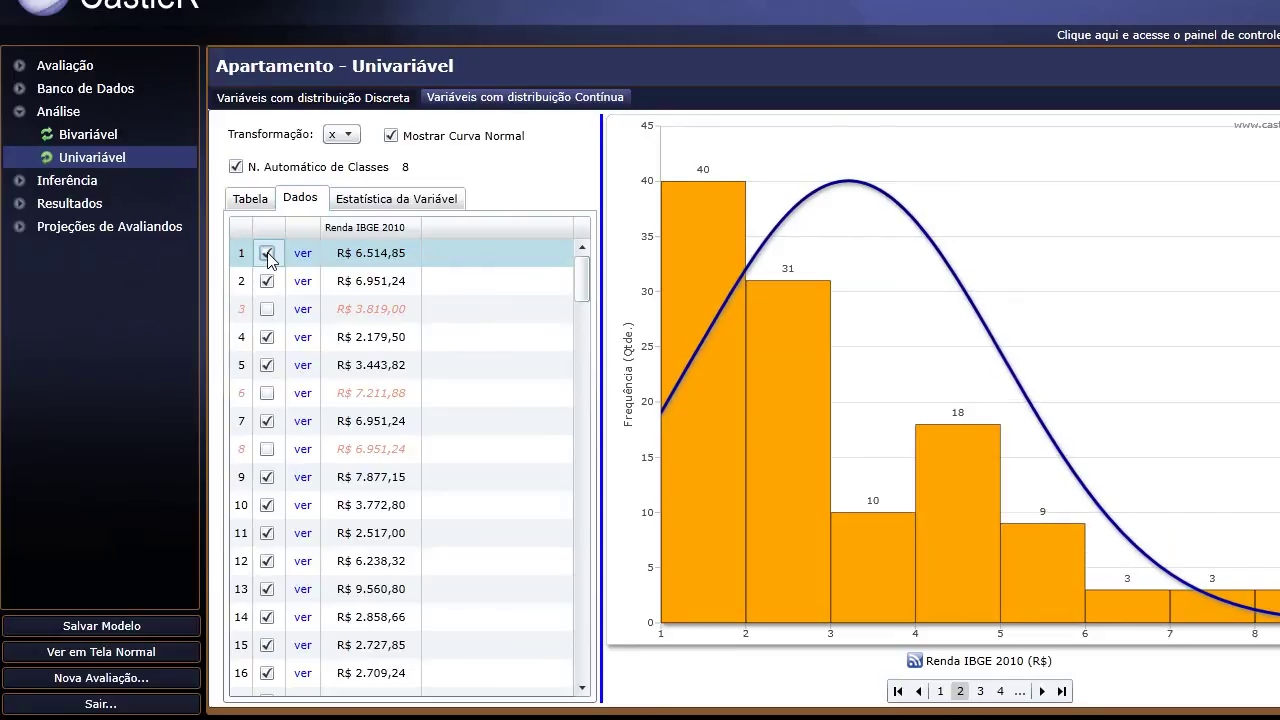
{"action": "left_click", "coordinate": [267, 255]}
{"action": "left_click", "coordinate": [267, 280]}
{"action": "left_click", "coordinate": [267, 280]}
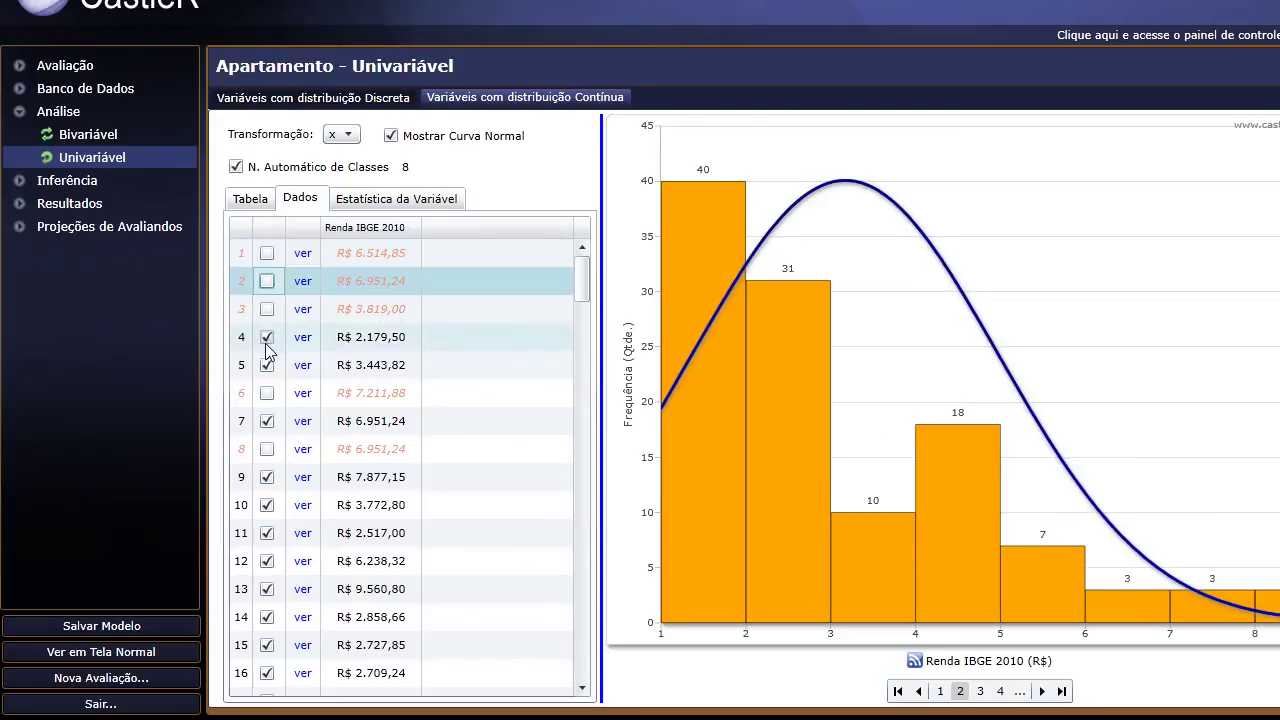
- Show the variable statistics for Renda IBGE 2010, and hide and redisplay the normal curve on its histogram
{"action": "left_click", "coordinate": [395, 204]}
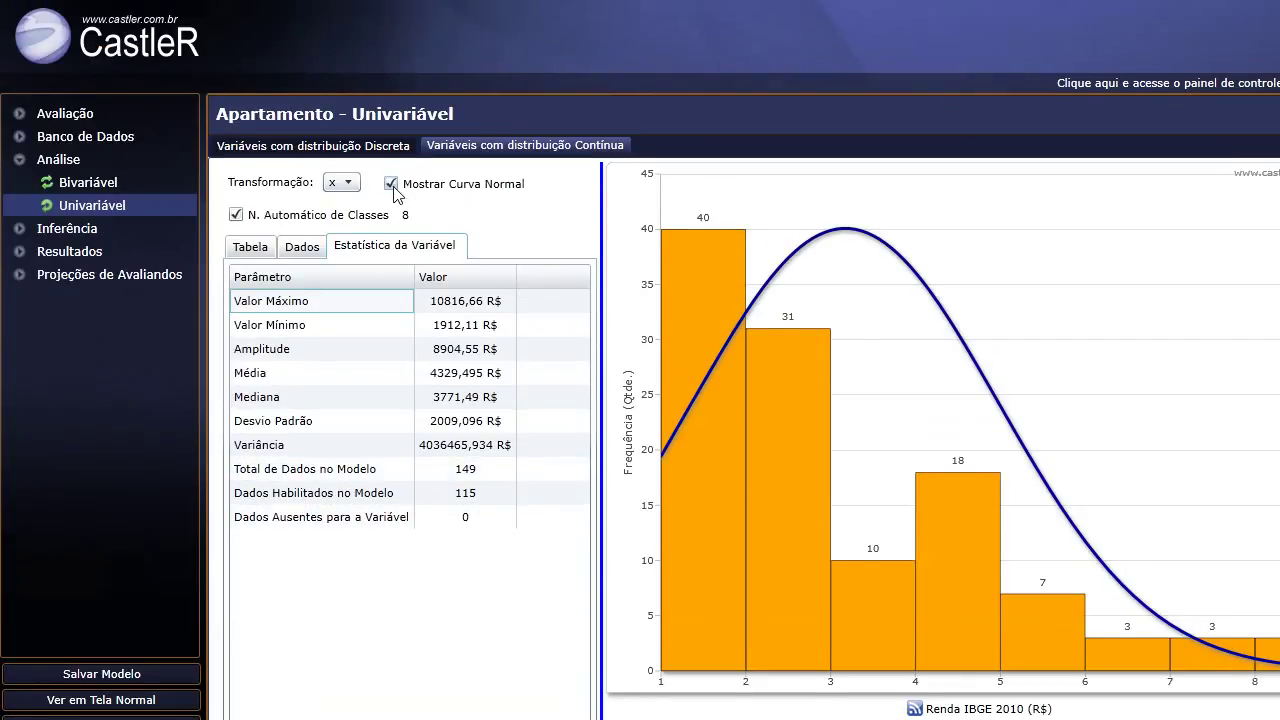
{"action": "left_click", "coordinate": [391, 137]}
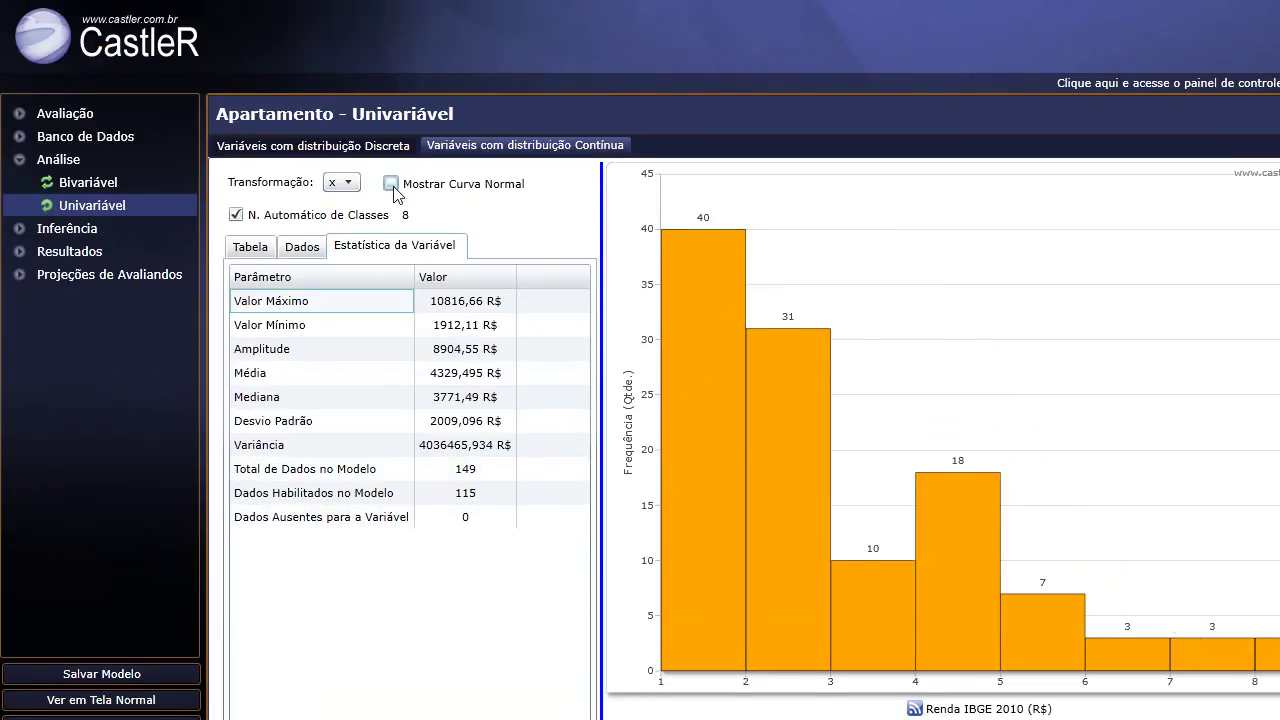
{"action": "left_click", "coordinate": [391, 184]}
{"action": "left_click", "coordinate": [391, 184]}
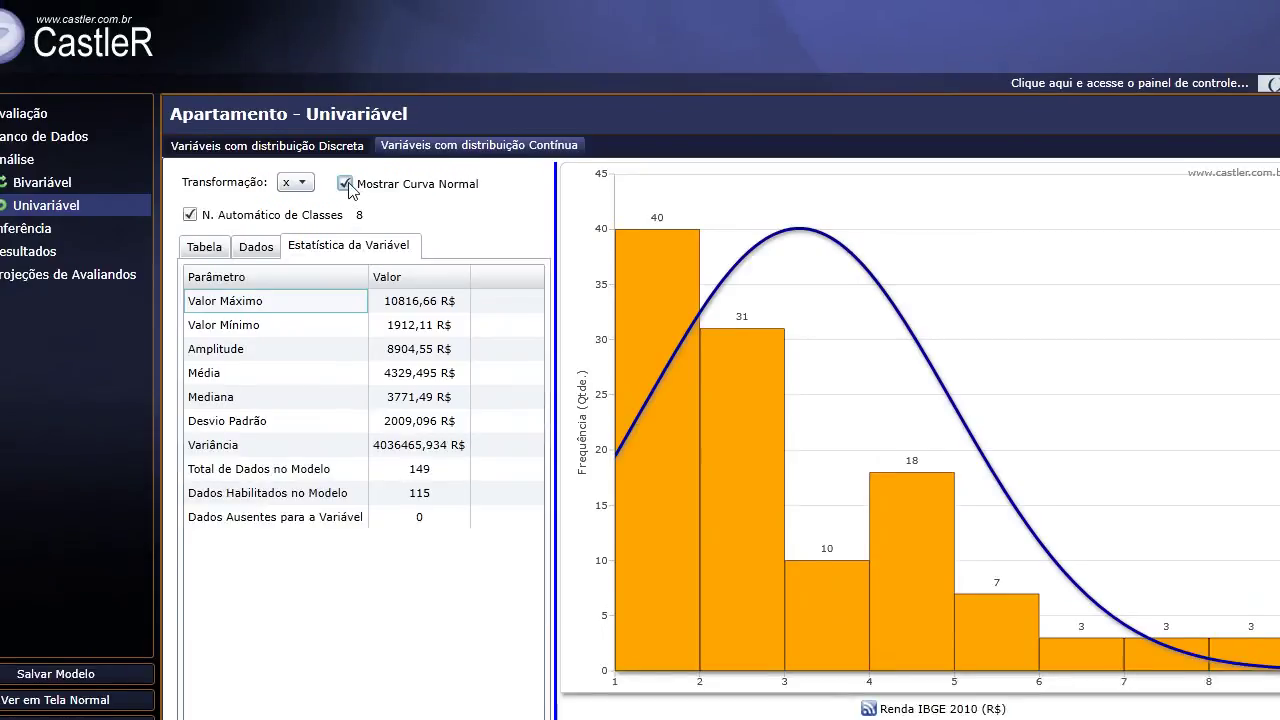
- Compare the Renda IBGE 2010 histogram under the transformations ln(x), x², 1/x and 1/√x, and set the transformation back to x
{"action": "left_click", "coordinate": [306, 137]}
{"action": "left_click", "coordinate": [343, 184]}
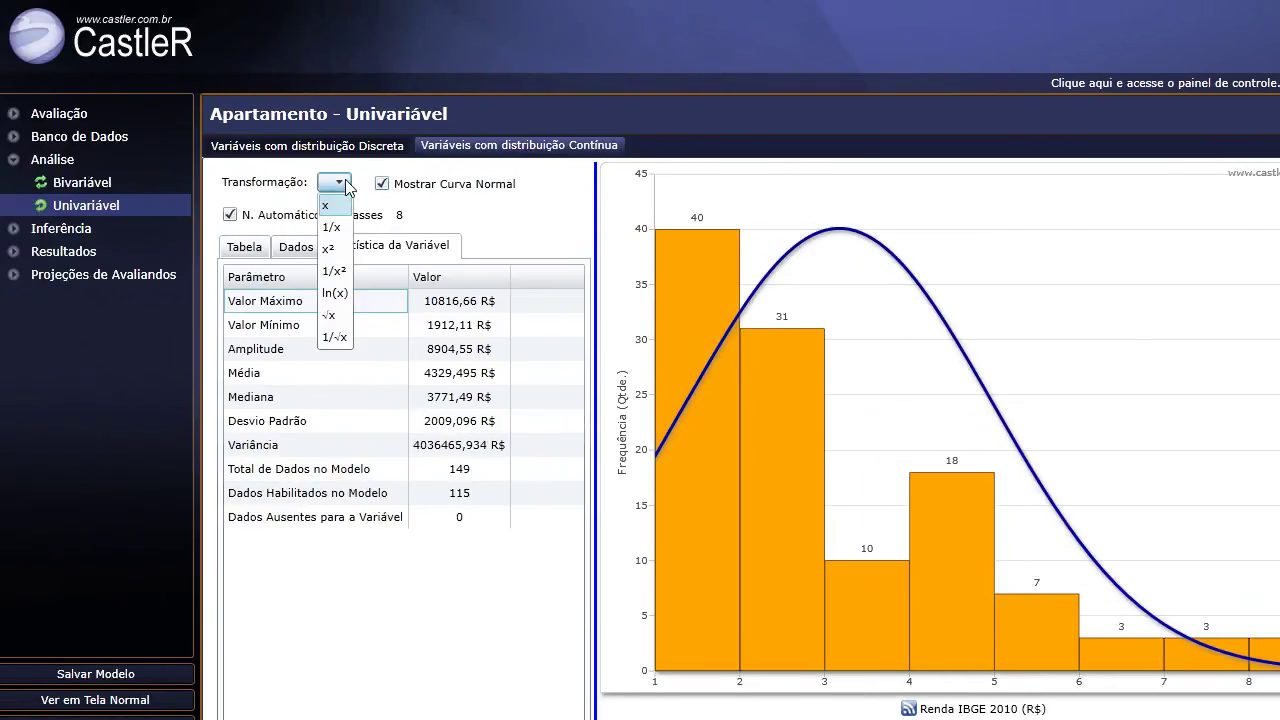
{"action": "left_click", "coordinate": [336, 293]}
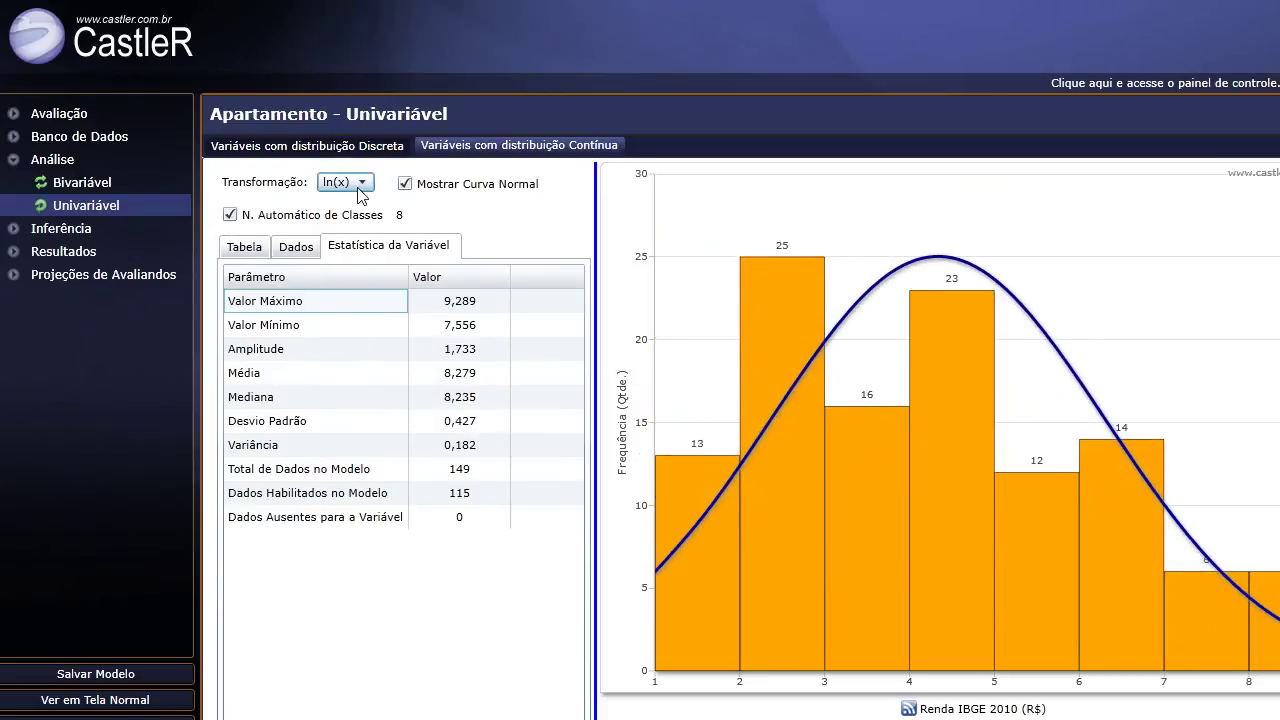
{"action": "left_click", "coordinate": [364, 188]}
{"action": "left_click", "coordinate": [337, 250]}
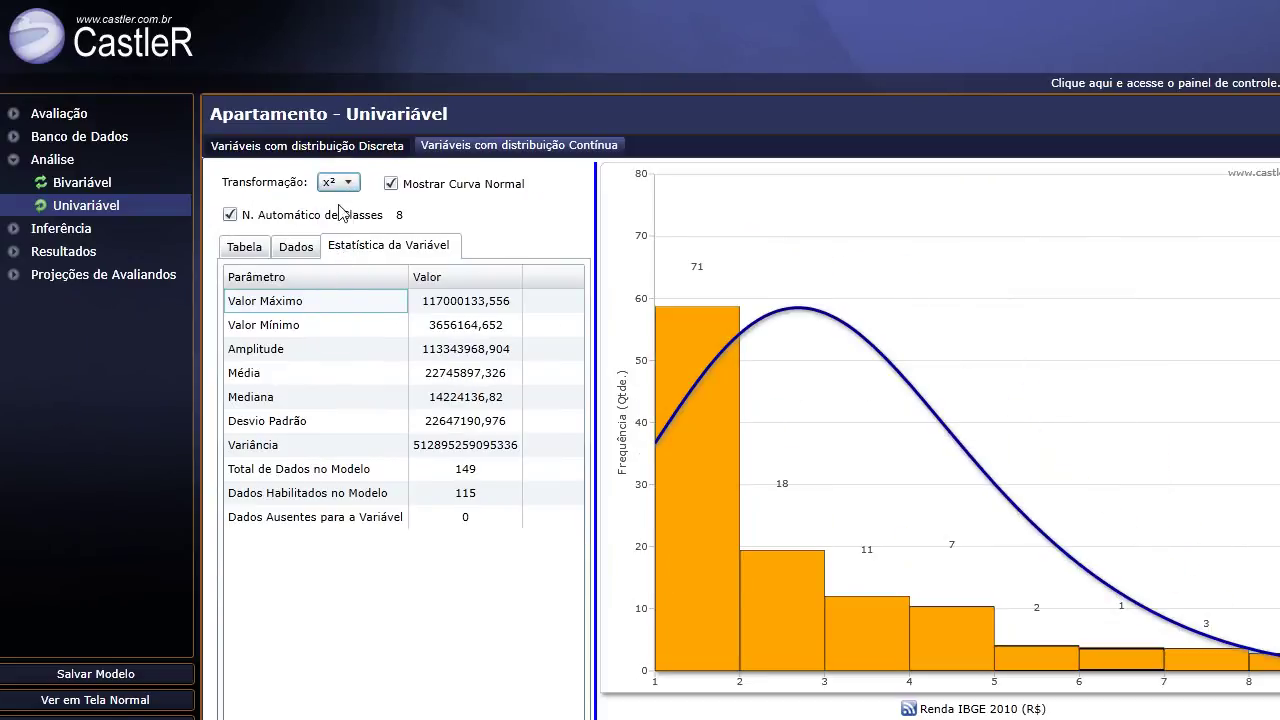
{"action": "left_click", "coordinate": [355, 185]}
{"action": "left_click", "coordinate": [337, 228]}
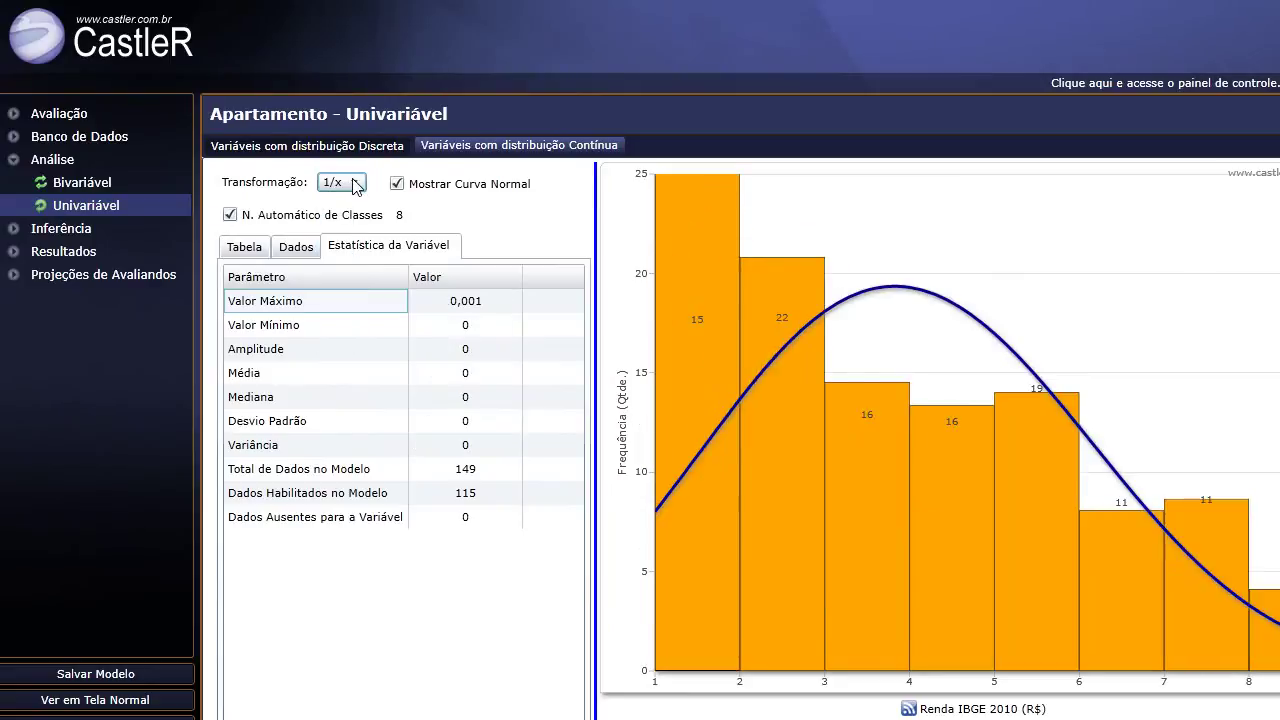
{"action": "left_click", "coordinate": [356, 186]}
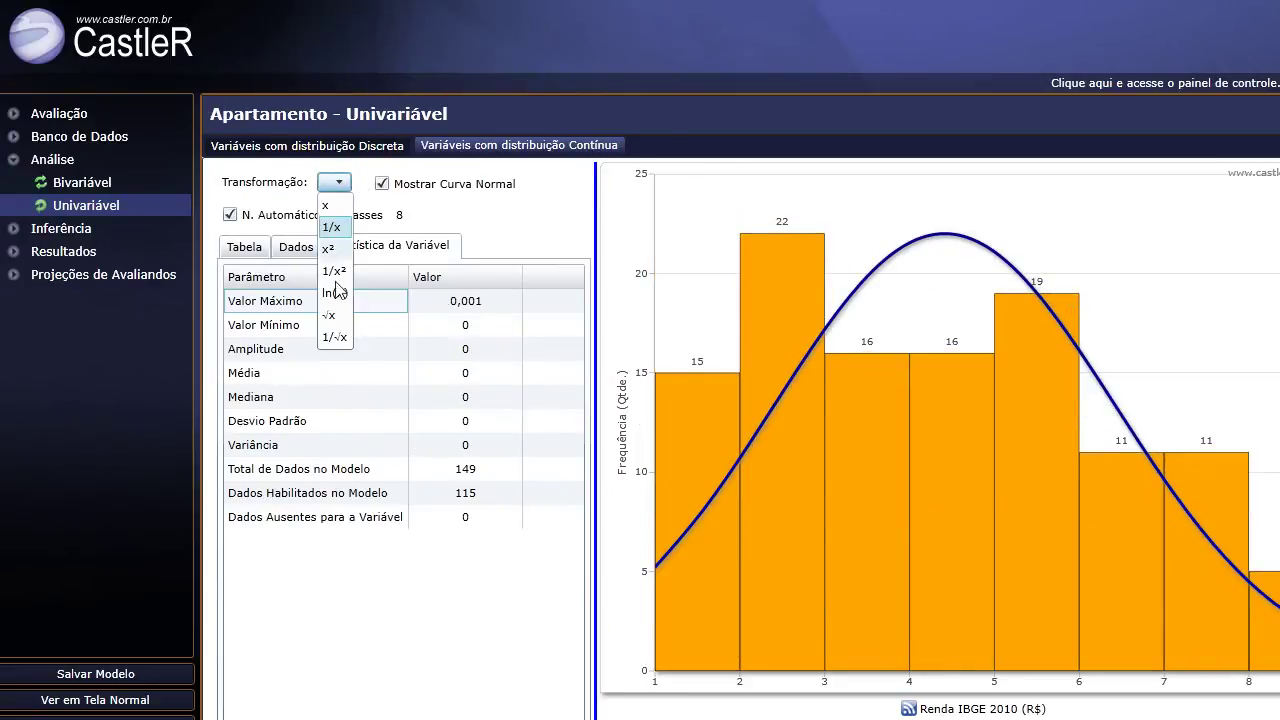
{"action": "left_click", "coordinate": [336, 338]}
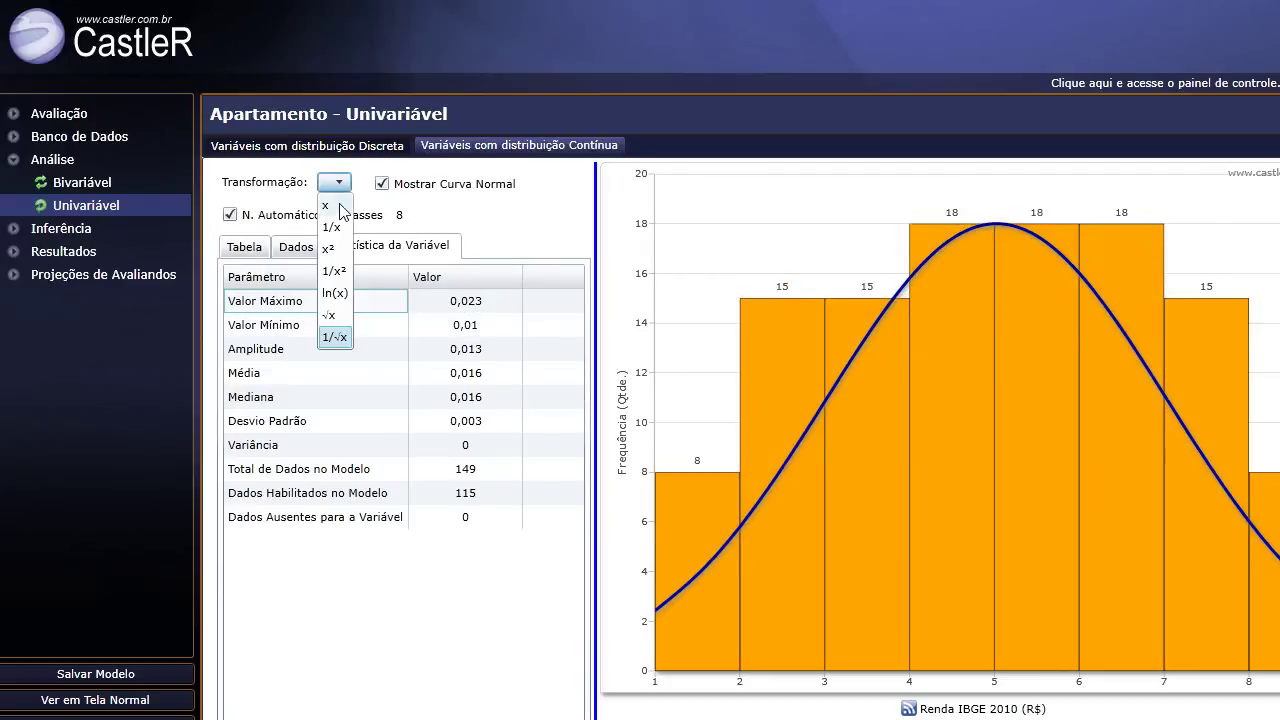
{"action": "left_click", "coordinate": [338, 206]}
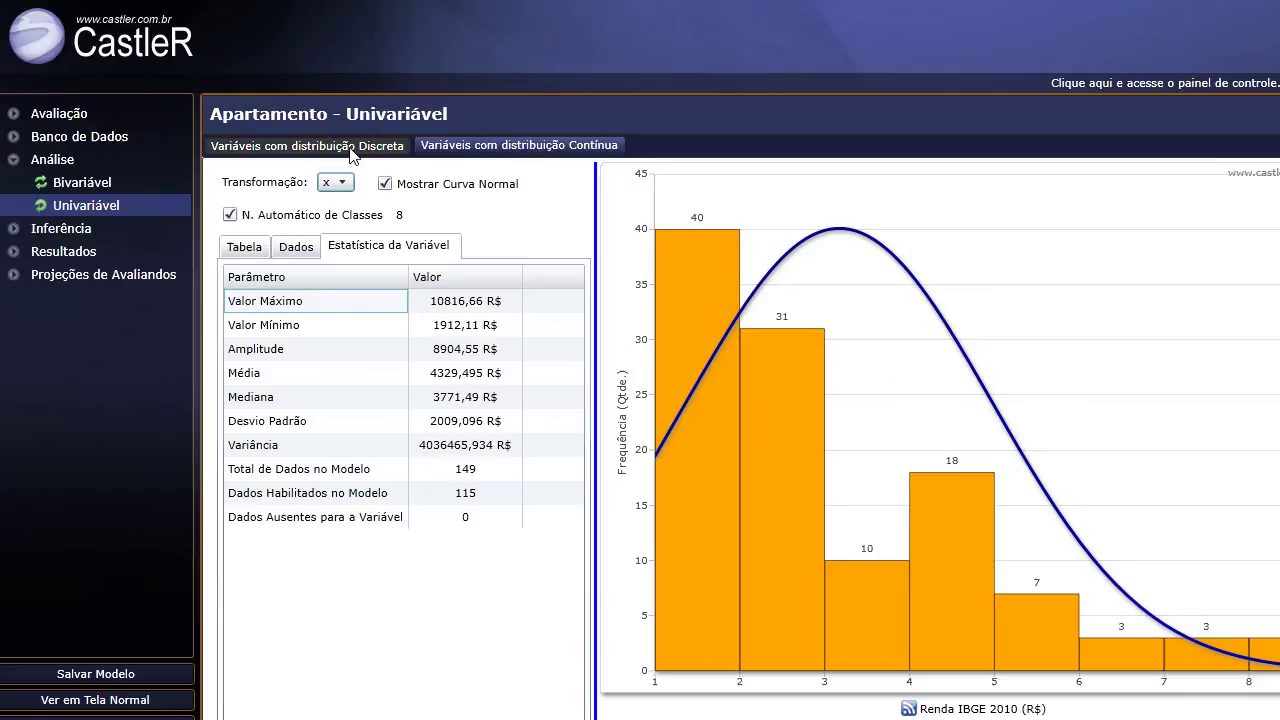
- Return to the discrete variables to view the Data do Evento chart
{"action": "left_click", "coordinate": [355, 150]}
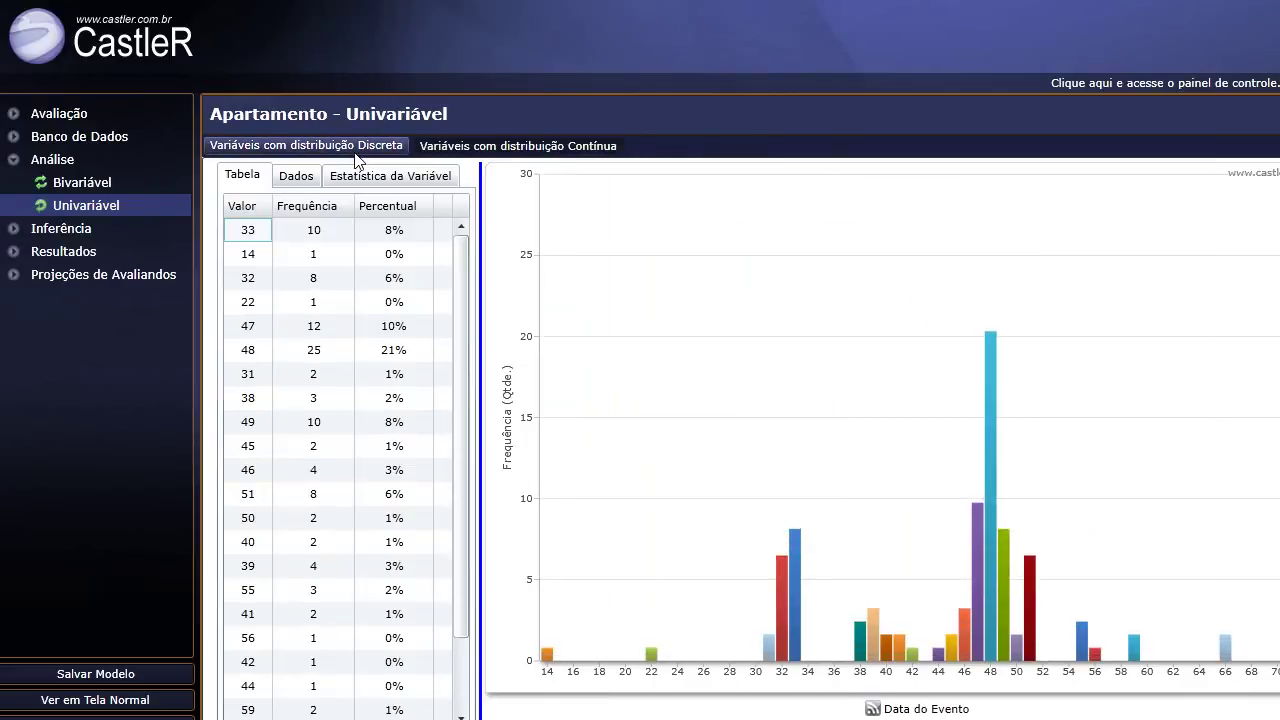